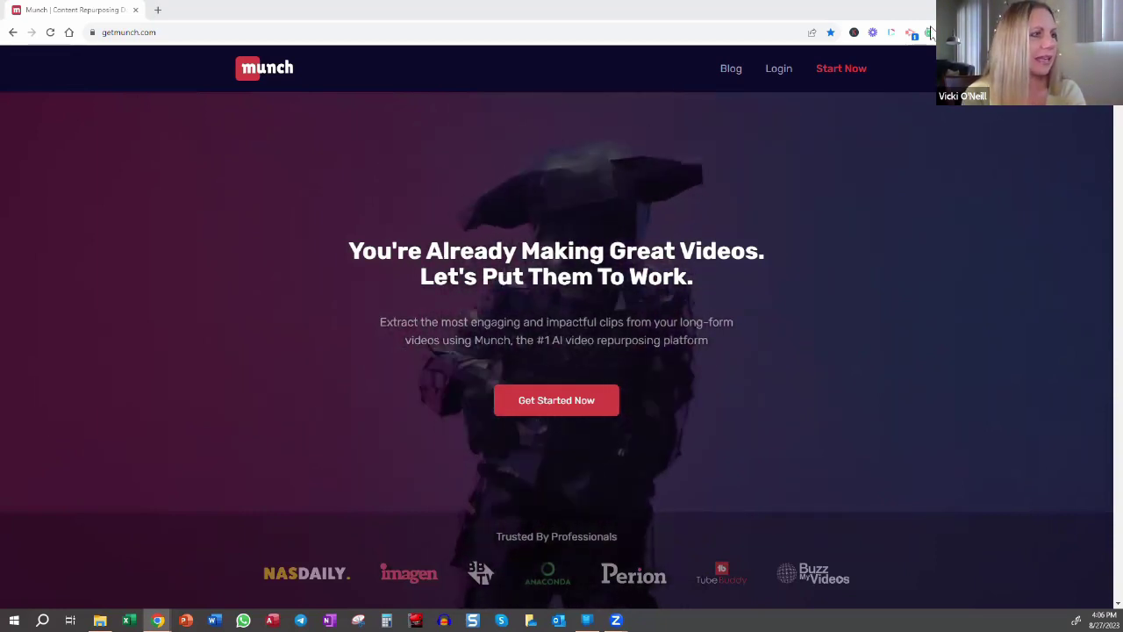
Step: Begin signing up for Munch to reach the My Projects dashboard with sample projects
{"action": "left_click", "coordinate": [840, 74]}
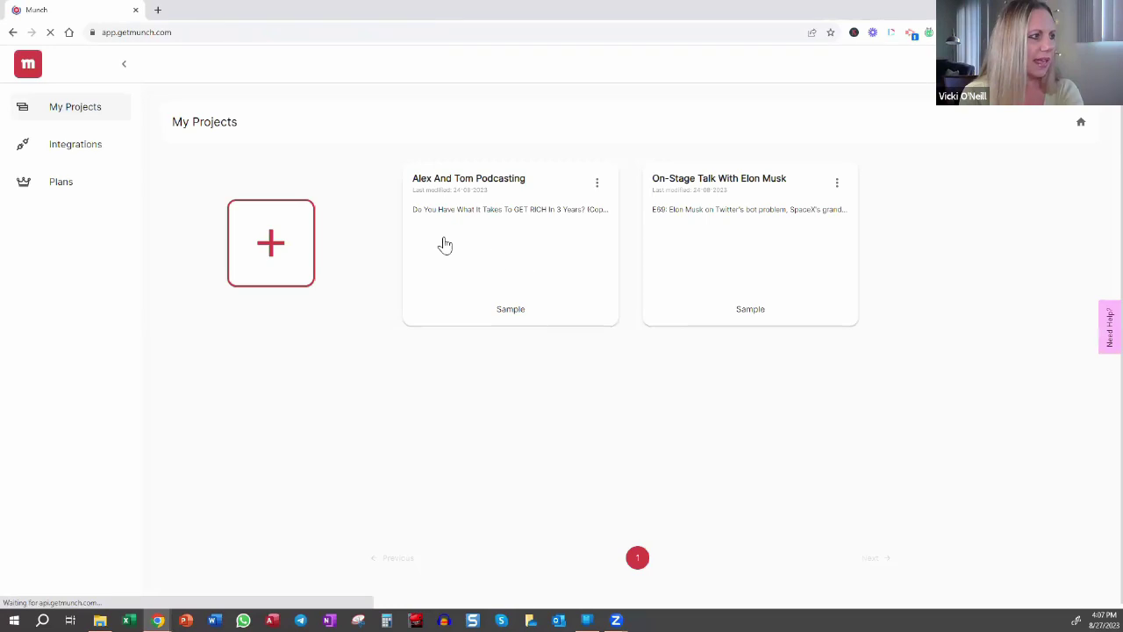
Step: Create a new project for YouTube Short clips and continue to the Upload Source step
{"action": "left_click", "coordinate": [294, 252]}
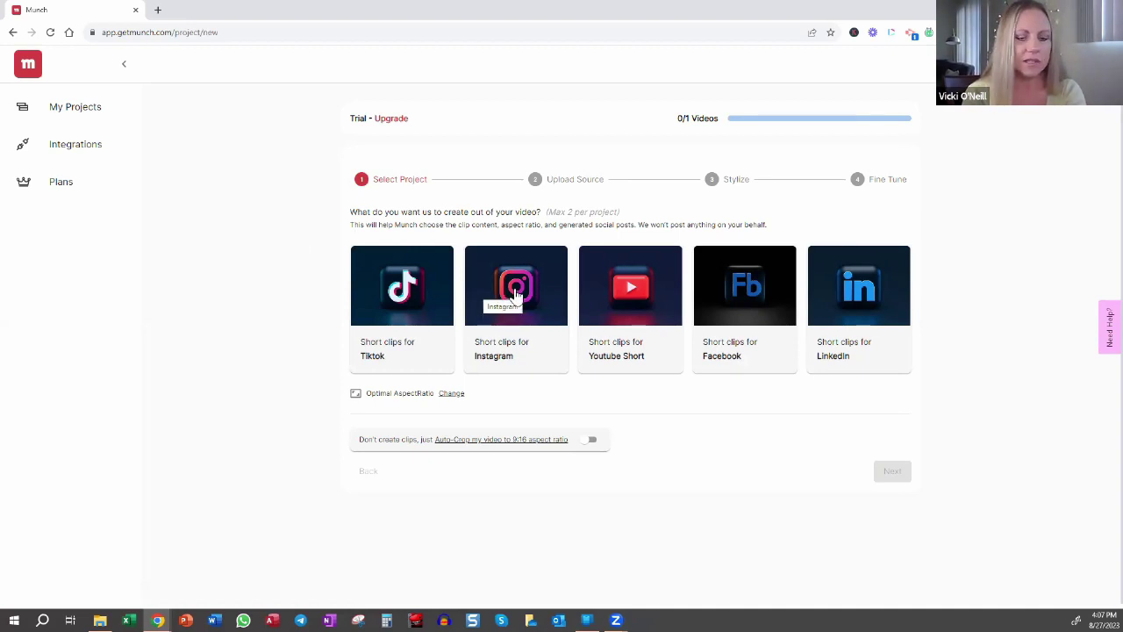
{"action": "left_click", "coordinate": [604, 284]}
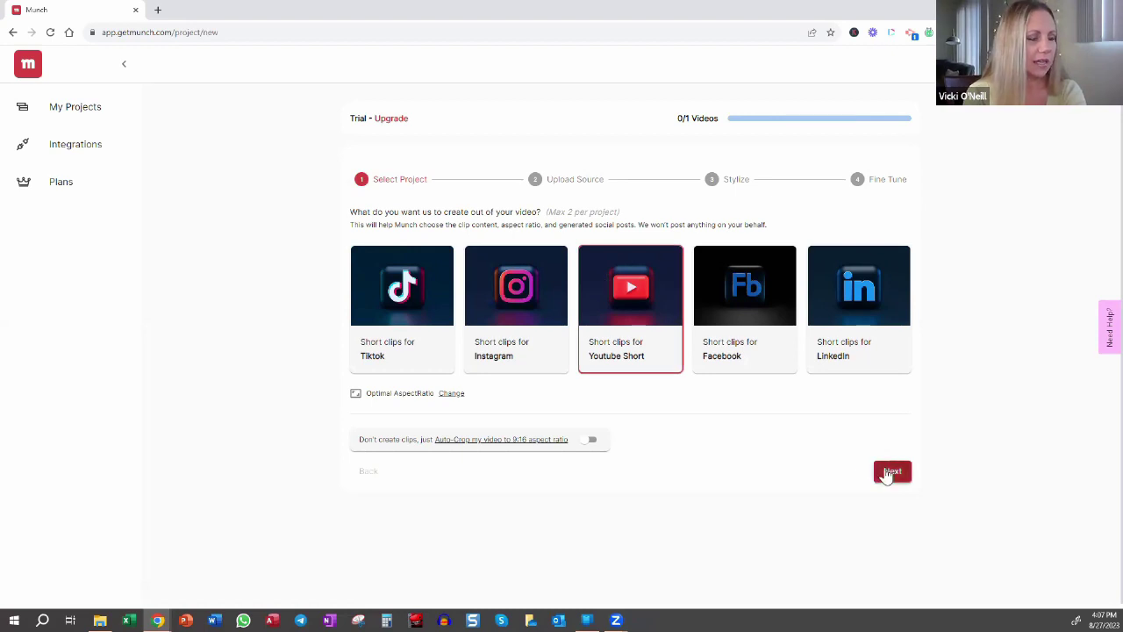
{"action": "left_click", "coordinate": [888, 472]}
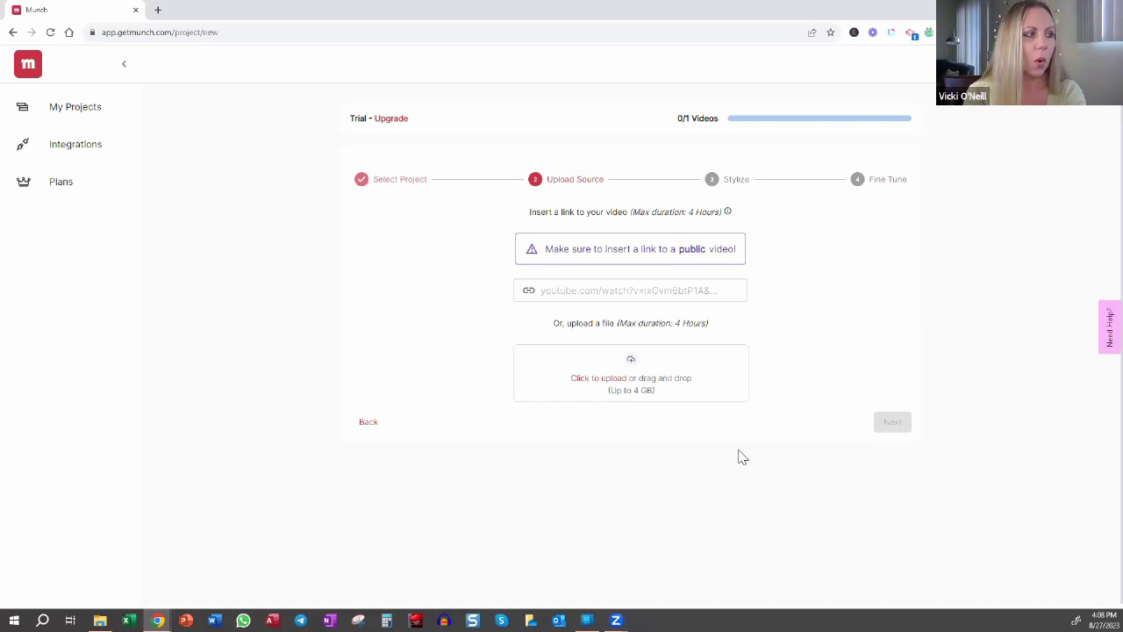
Step: Focus the video link field on Munch's Upload Source step
{"action": "left_click", "coordinate": [603, 292]}
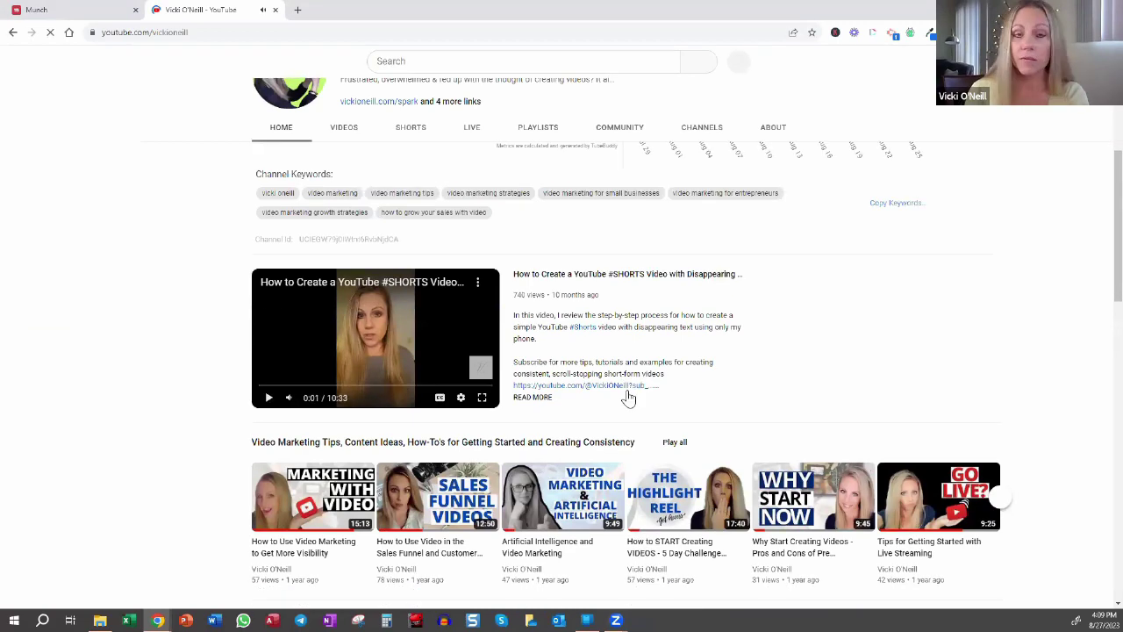
Step: Open the channel's 'Artificial Intelligence and Video Marketing' video and copy its share link
{"action": "scroll", "coordinate": [627, 397], "scroll_direction": "down", "scroll_amount": 2}
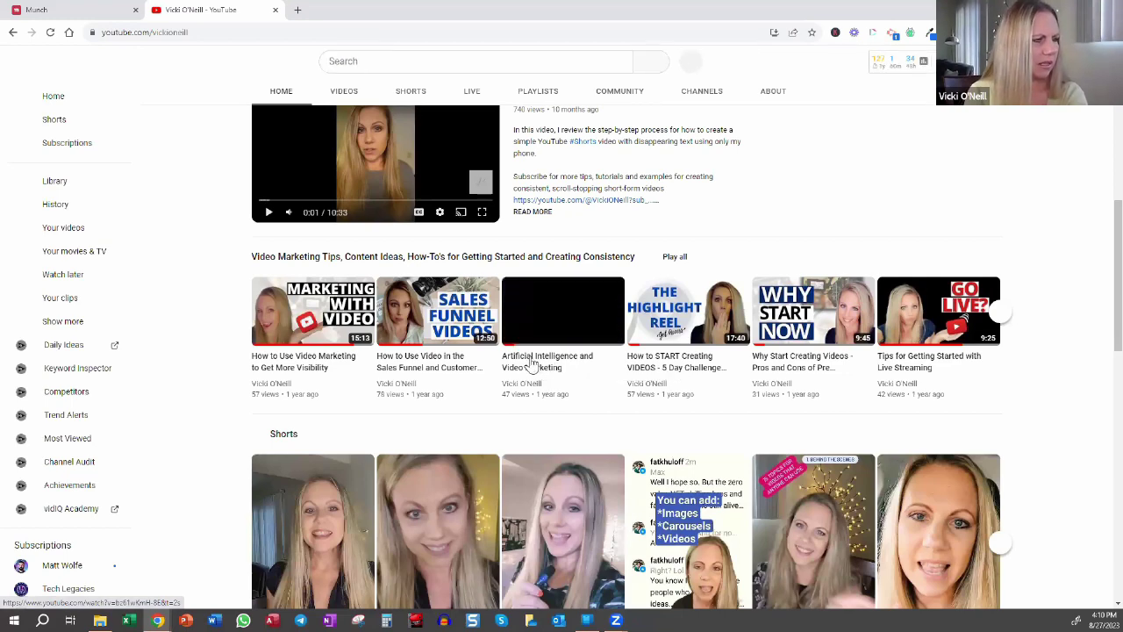
{"action": "left_click", "coordinate": [531, 364]}
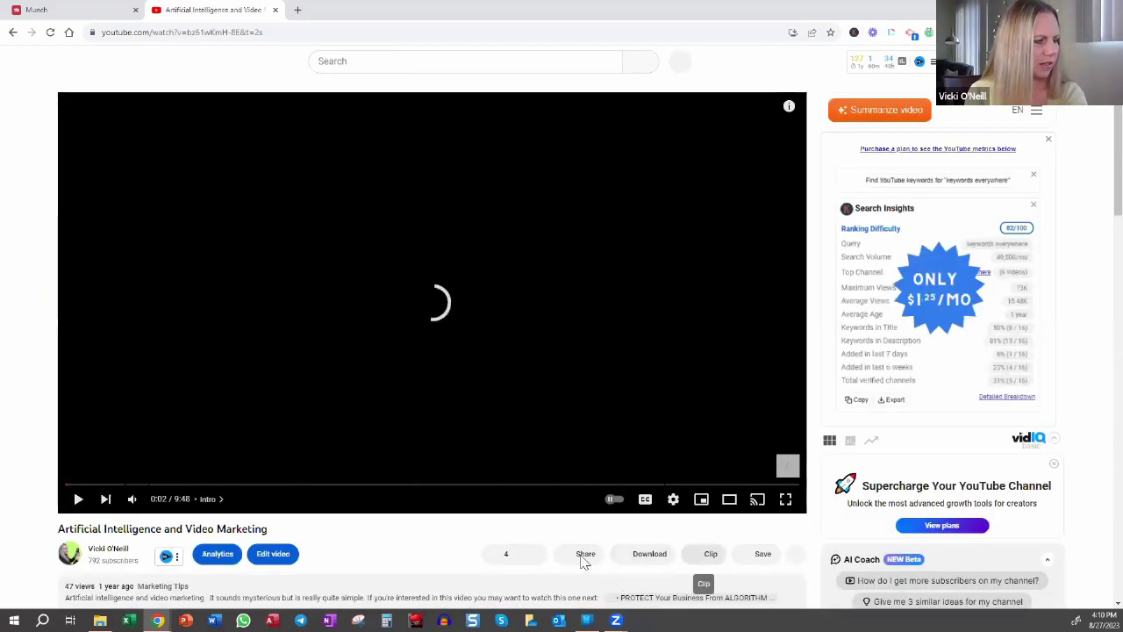
{"action": "left_click", "coordinate": [583, 562]}
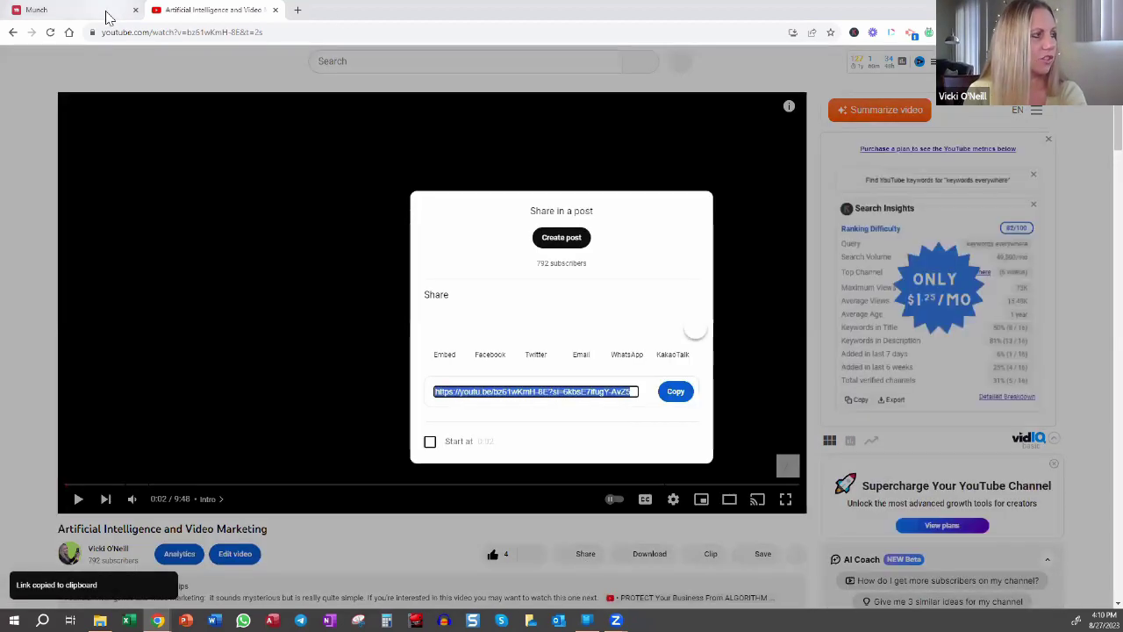
Step: Paste the copied YouTube link into Munch's video link field
{"action": "key", "text": "ctrl+Page_Up"}
{"action": "left_click", "coordinate": [553, 290]}
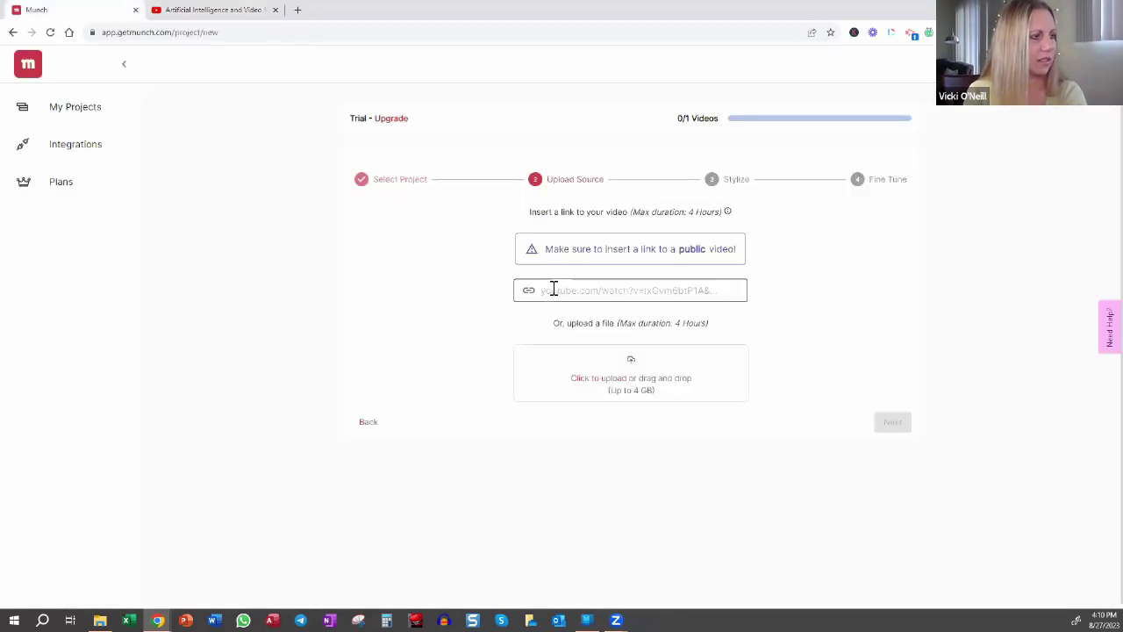
{"action": "left_click", "coordinate": [554, 290]}
{"action": "key", "text": "ctrl+v"}
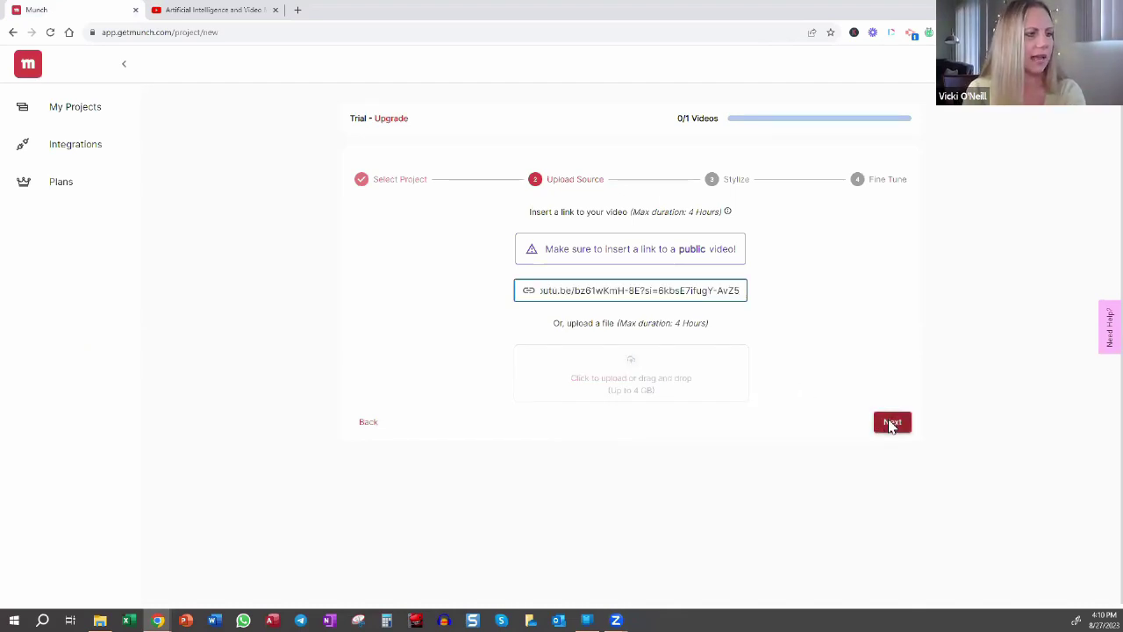
Step: Choose the Hormoso subtitle style and advance to the Fine Tune step
{"action": "left_click", "coordinate": [892, 424]}
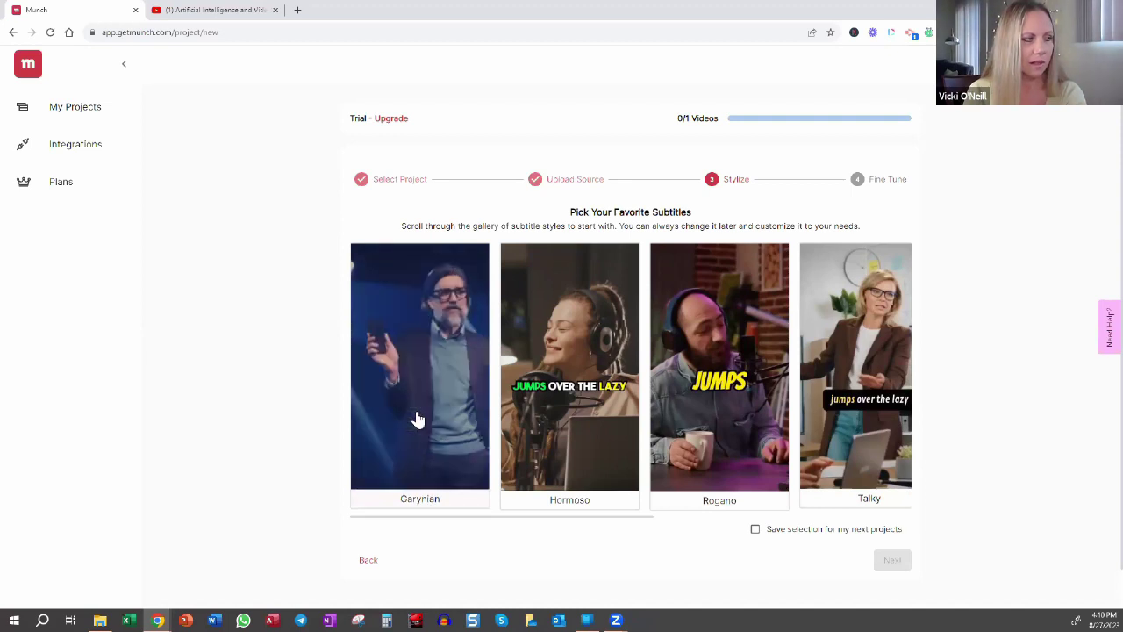
{"action": "left_click", "coordinate": [555, 412]}
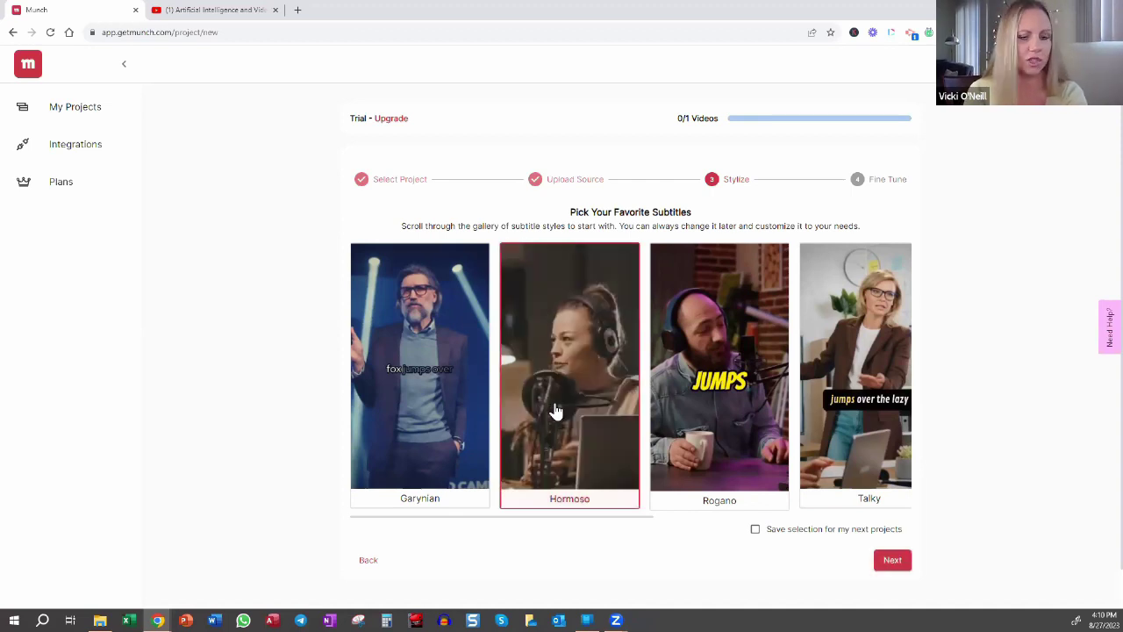
{"action": "left_click", "coordinate": [890, 567]}
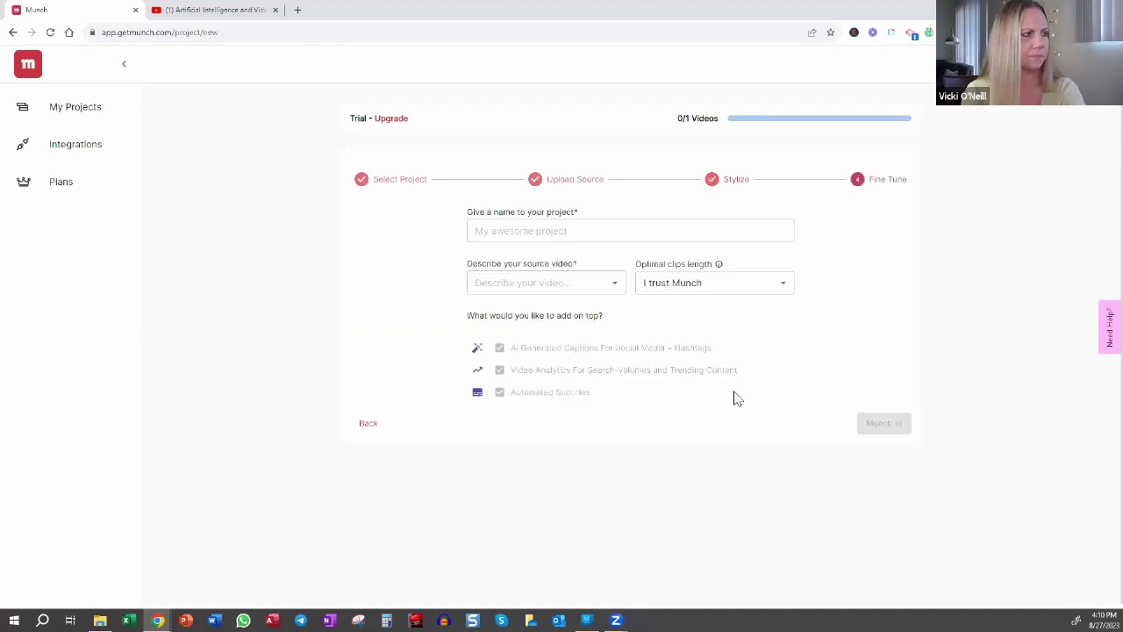
Step: Name the project 'AI and Video Marketing', mark it Explainer, keep automatic clip length, and generate
{"action": "left_click", "coordinate": [519, 231]}
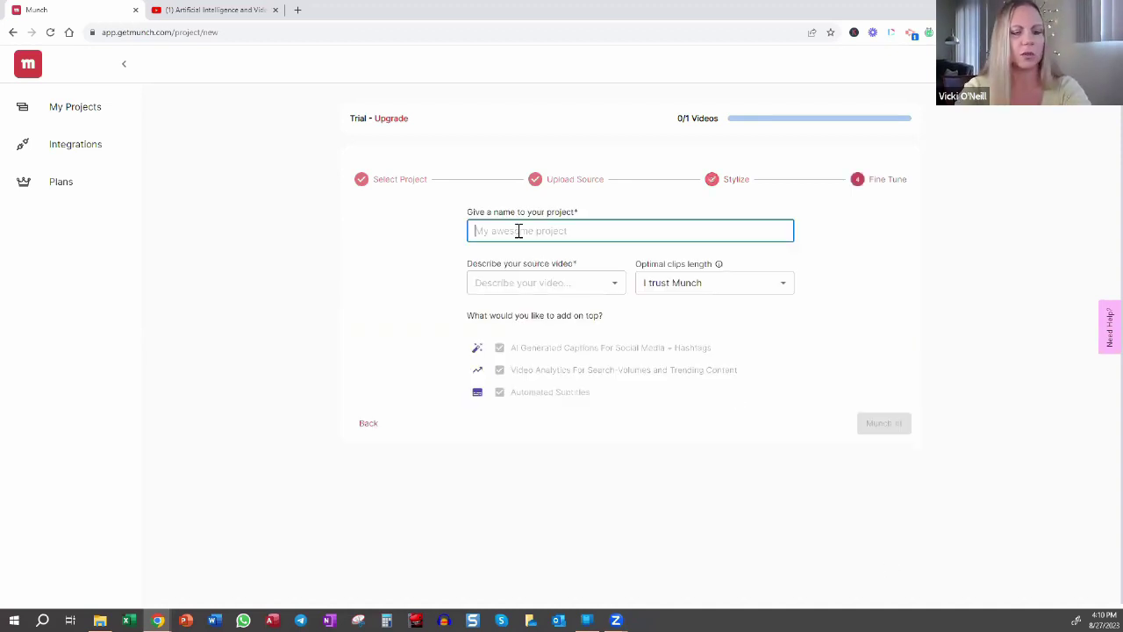
{"action": "type", "text": "AI"}
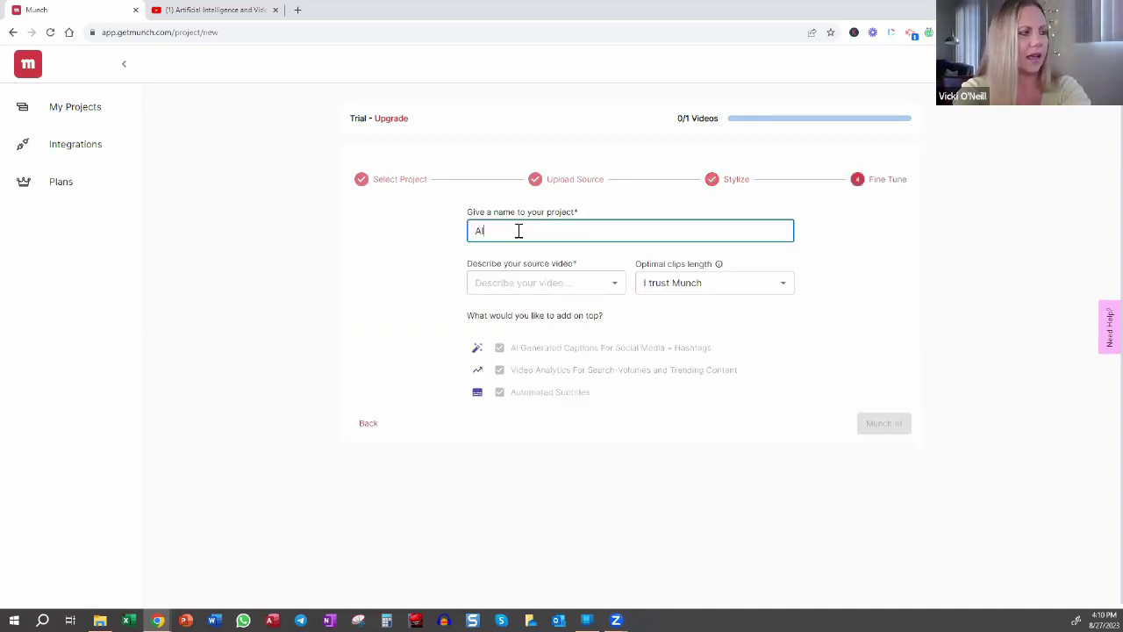
{"action": "type", "text": " and Video "}
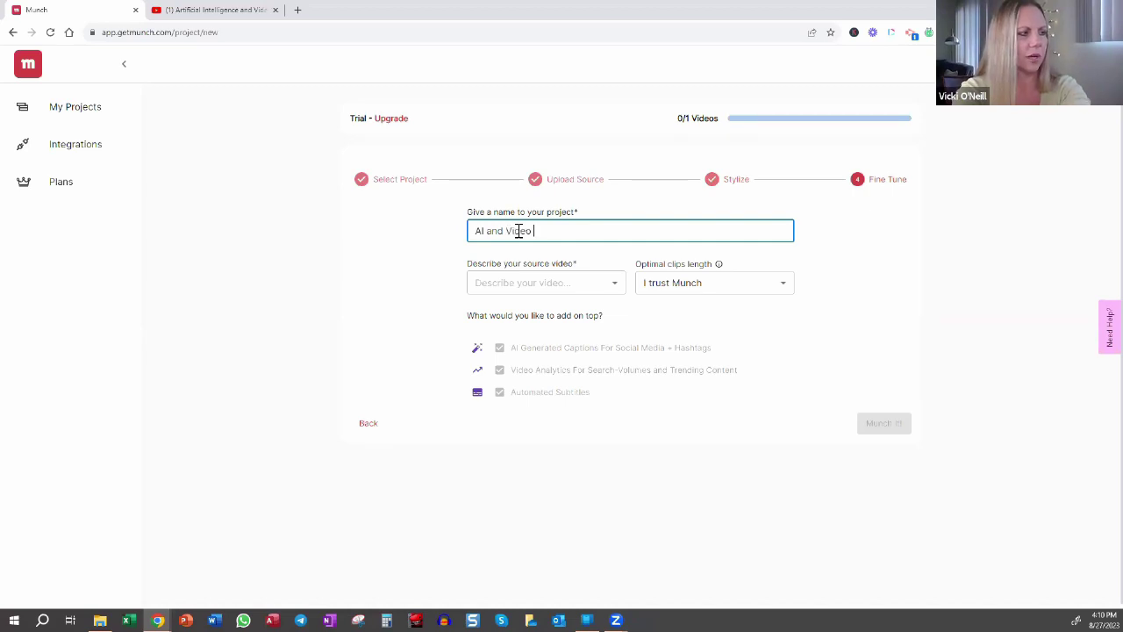
{"action": "type", "text": "Marketing"}
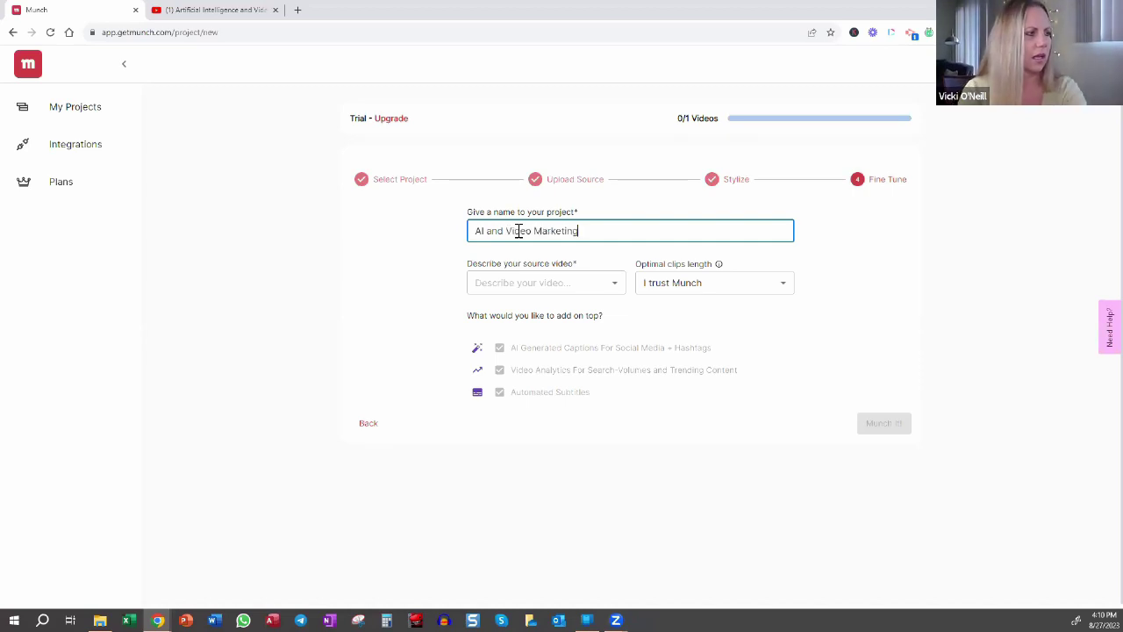
{"action": "left_click", "coordinate": [565, 286]}
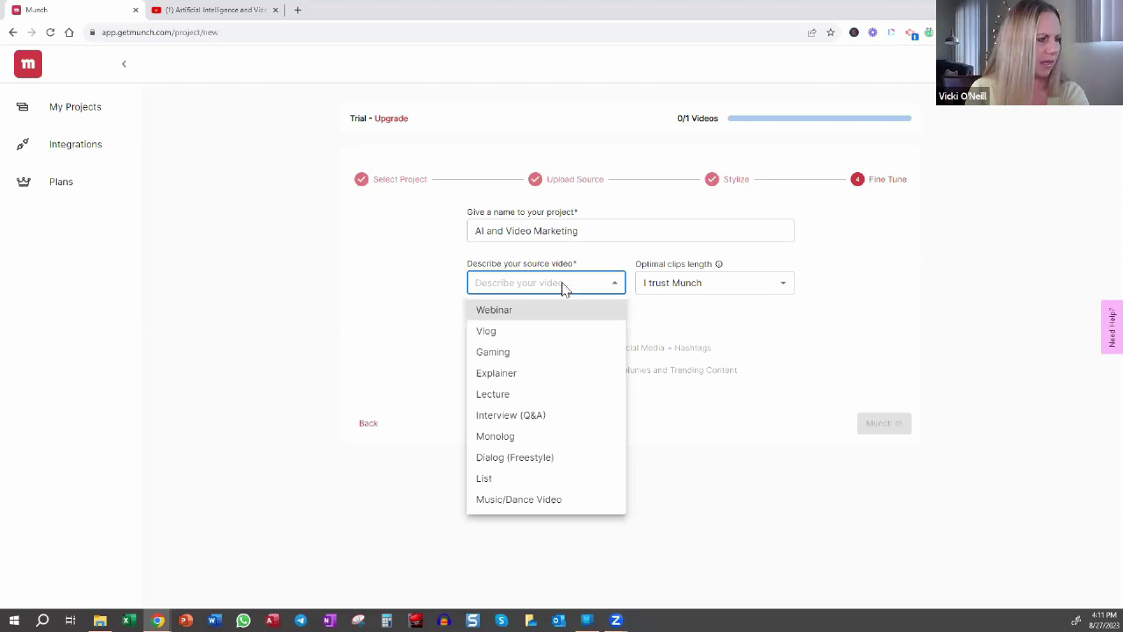
{"action": "left_click", "coordinate": [567, 375]}
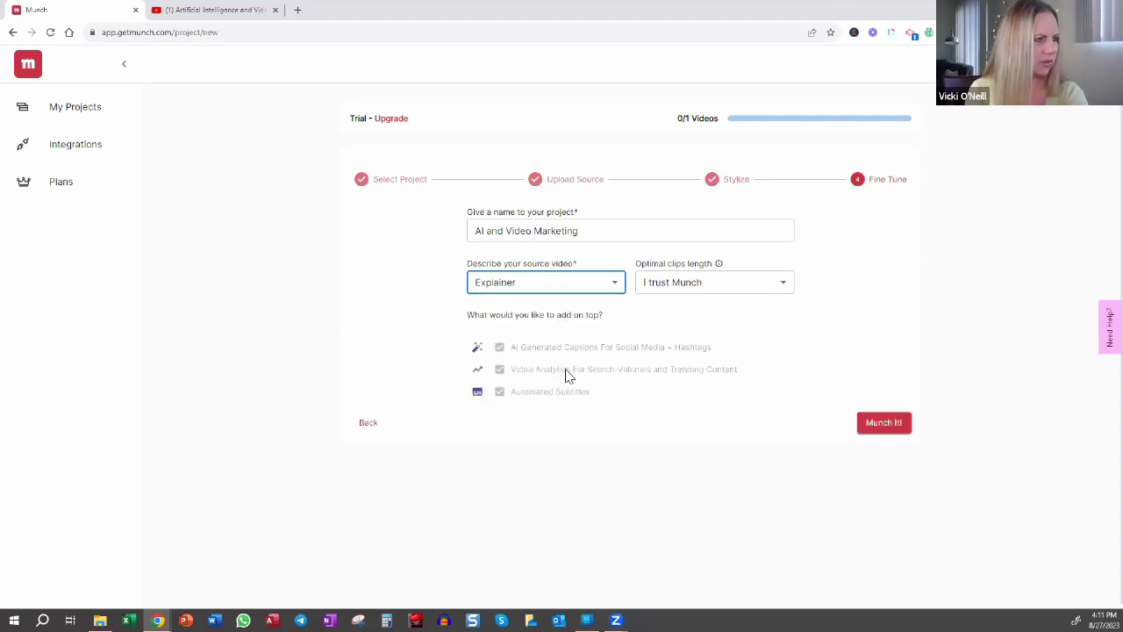
{"action": "left_click", "coordinate": [681, 283]}
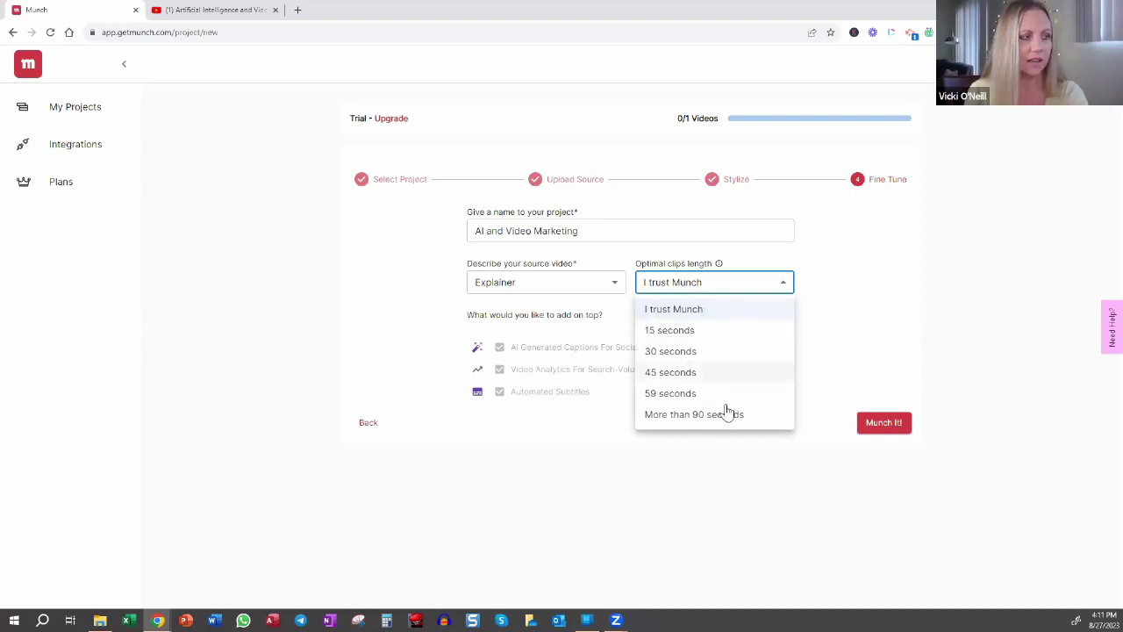
{"action": "left_click", "coordinate": [713, 318]}
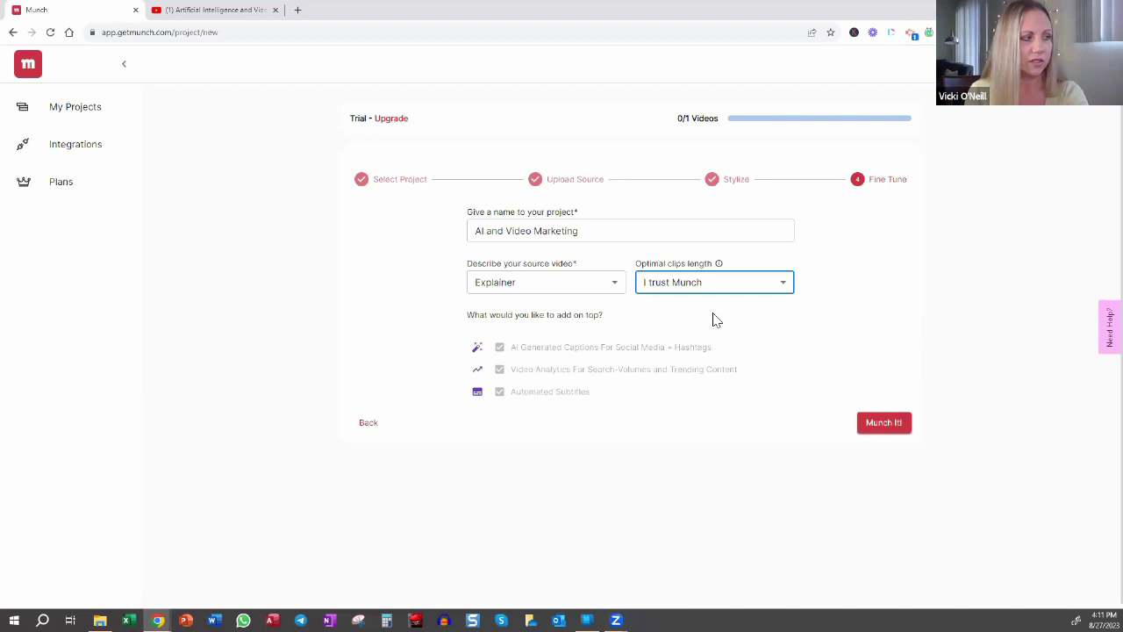
{"action": "left_click", "coordinate": [884, 424]}
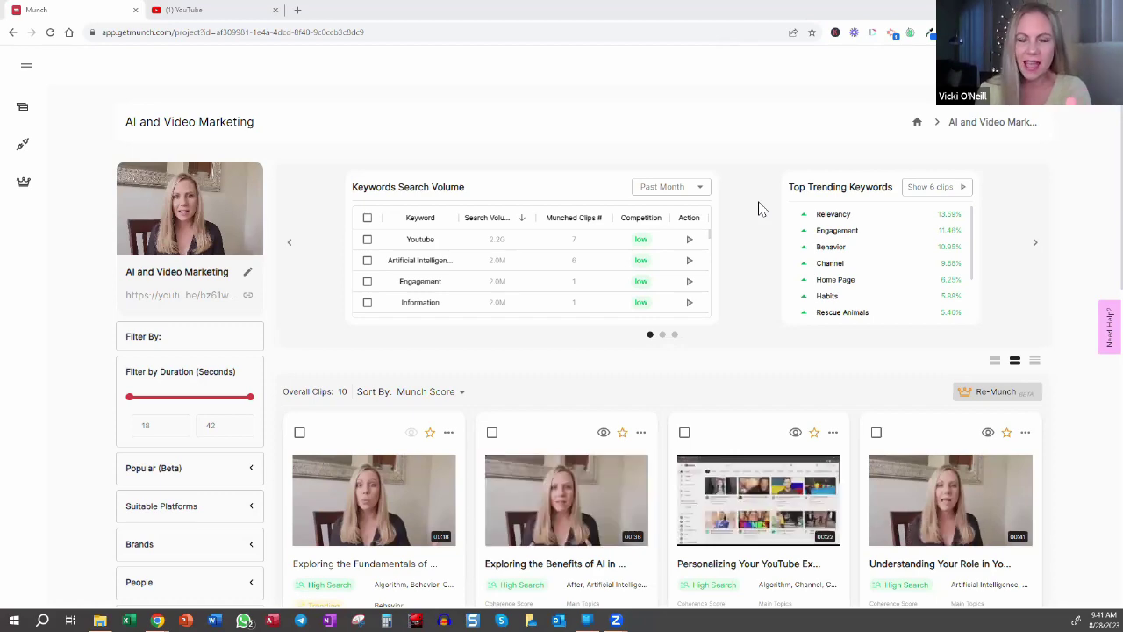
{"action": "scroll", "coordinate": [760, 208], "scroll_direction": "down", "scroll_amount": 2}
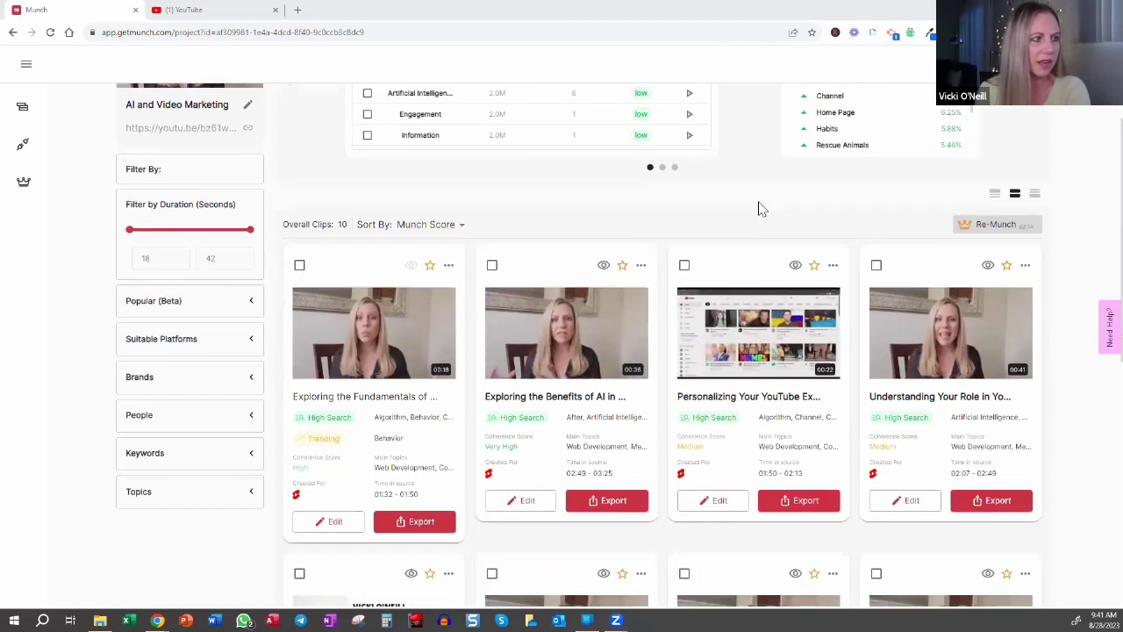
{"action": "scroll", "coordinate": [762, 208], "scroll_direction": "down", "scroll_amount": 5}
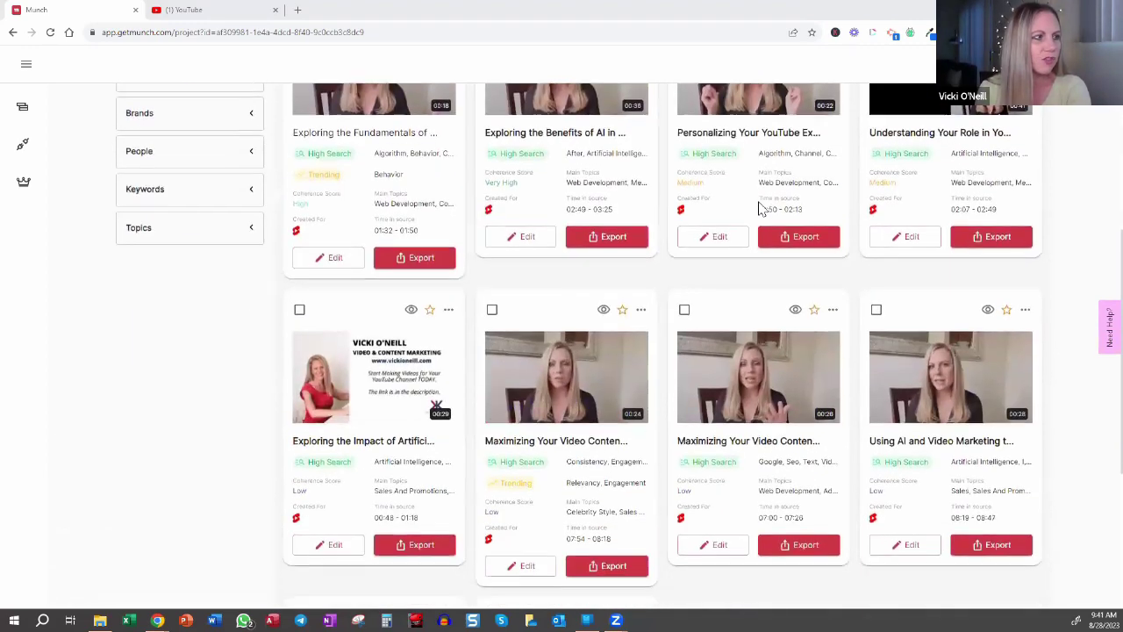
{"action": "scroll", "coordinate": [760, 208], "scroll_direction": "down", "scroll_amount": 2}
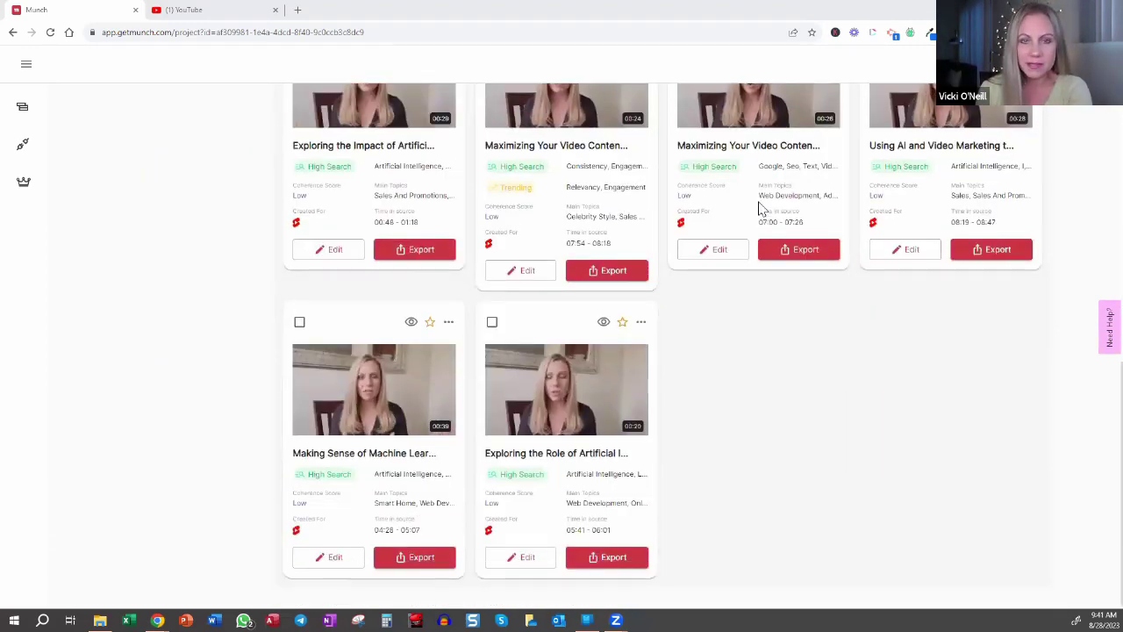
{"action": "scroll", "coordinate": [760, 208], "scroll_direction": "up", "scroll_amount": 5}
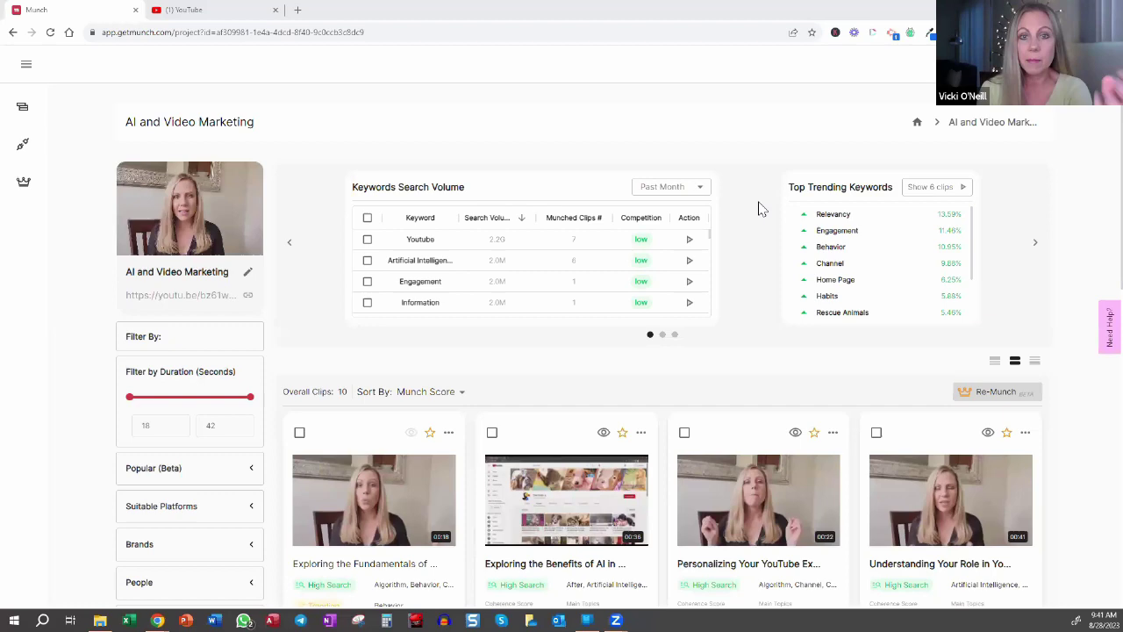
{"action": "scroll", "coordinate": [761, 208], "scroll_direction": "down", "scroll_amount": 2}
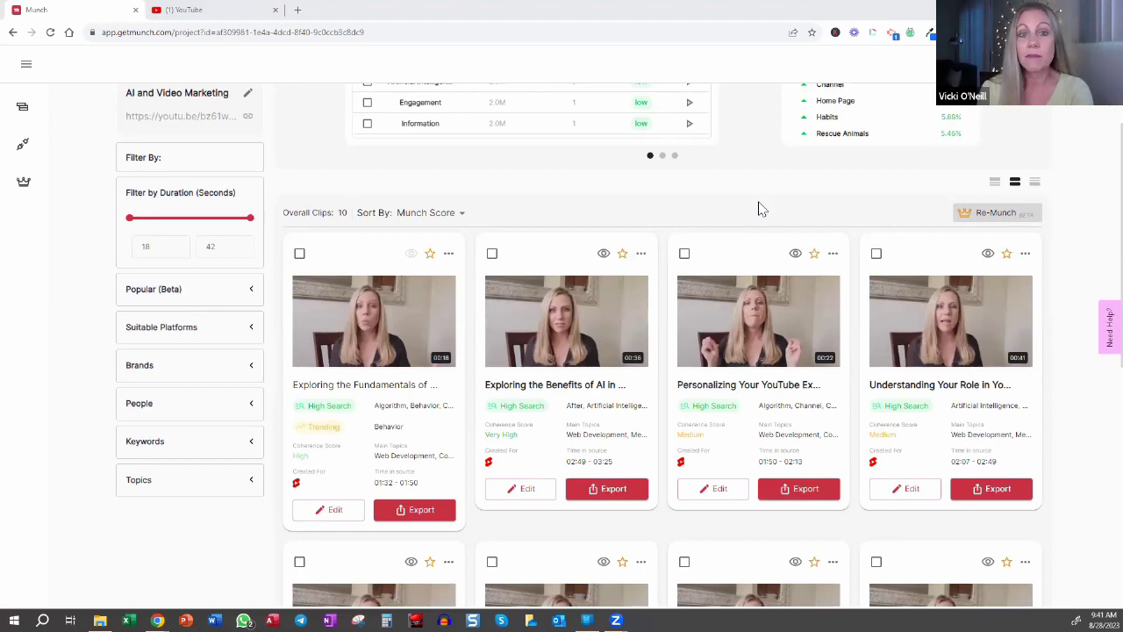
{"action": "scroll", "coordinate": [760, 209], "scroll_direction": "down", "scroll_amount": 5}
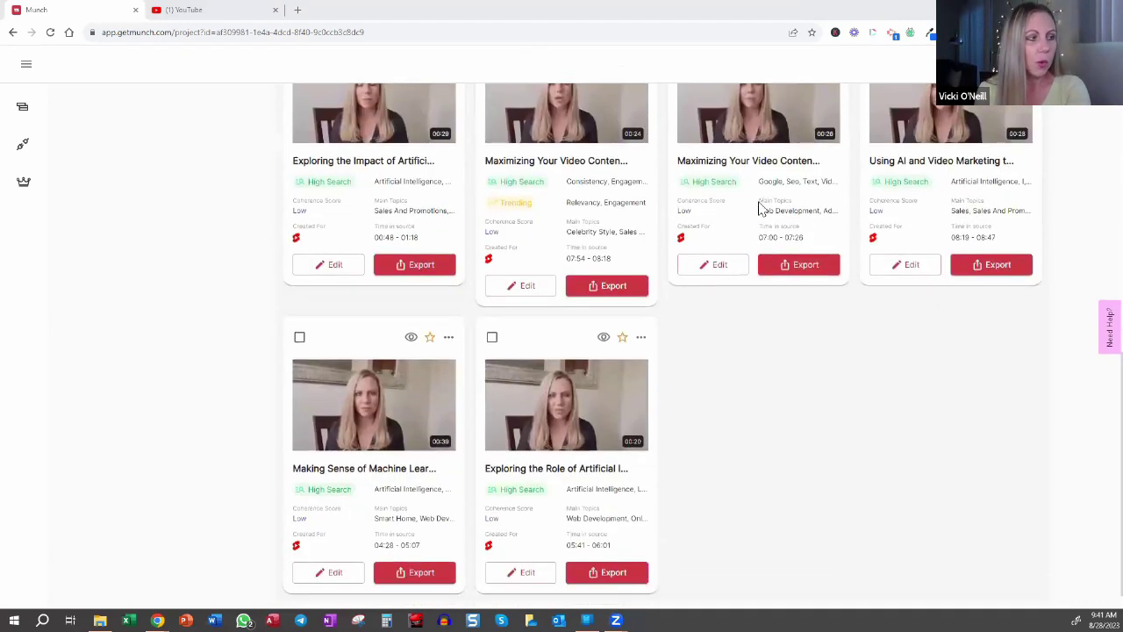
{"action": "scroll", "coordinate": [760, 209], "scroll_direction": "up", "scroll_amount": 4}
{"action": "scroll", "coordinate": [760, 209], "scroll_direction": "down", "scroll_amount": 2}
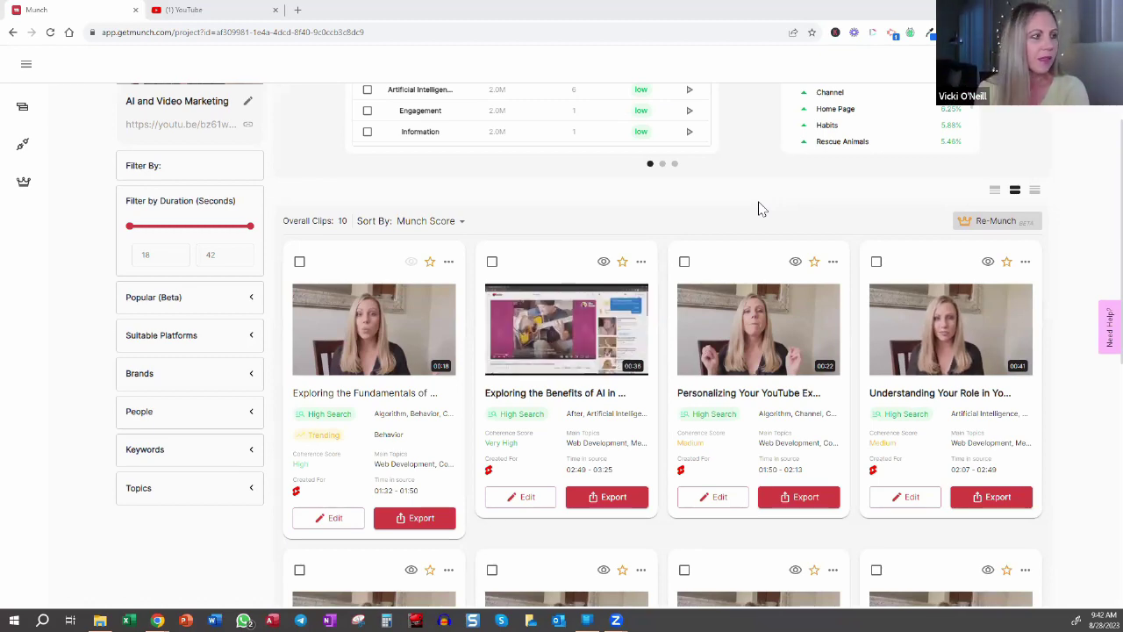
{"action": "scroll", "coordinate": [760, 209], "scroll_direction": "up", "scroll_amount": 2}
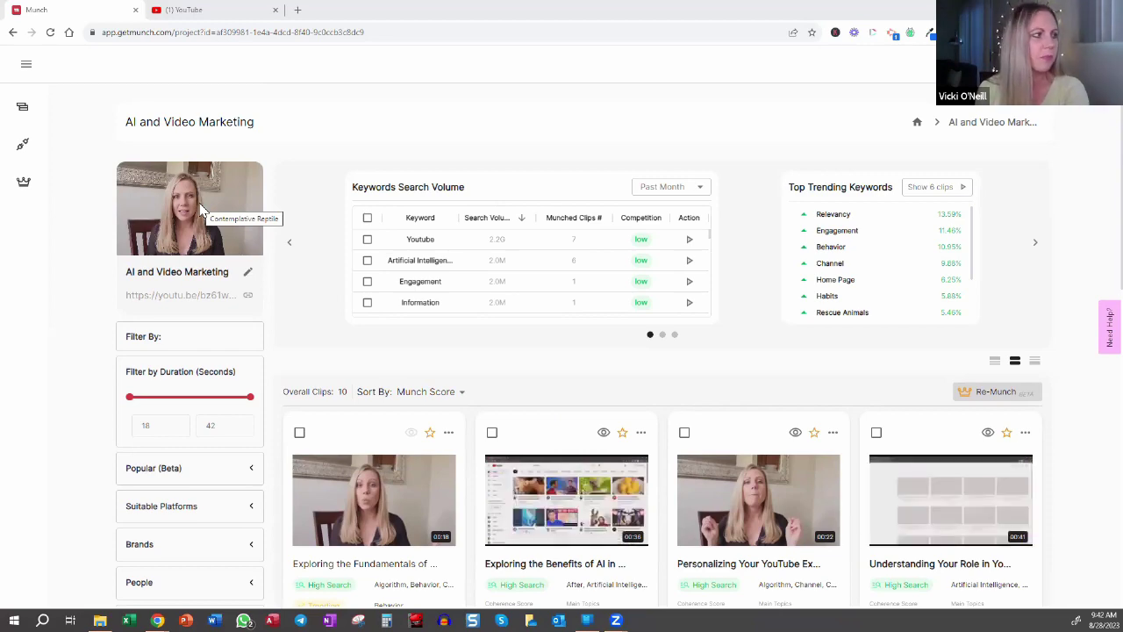
{"action": "scroll", "coordinate": [509, 353], "scroll_direction": "down", "scroll_amount": 5}
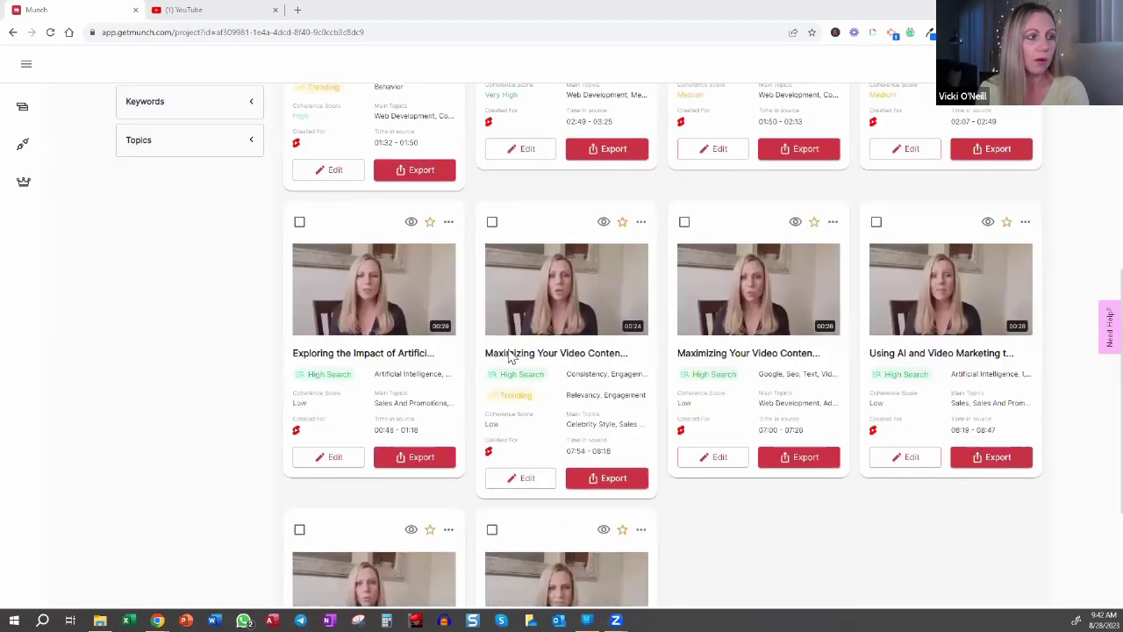
{"action": "scroll", "coordinate": [509, 354], "scroll_direction": "down", "scroll_amount": 3}
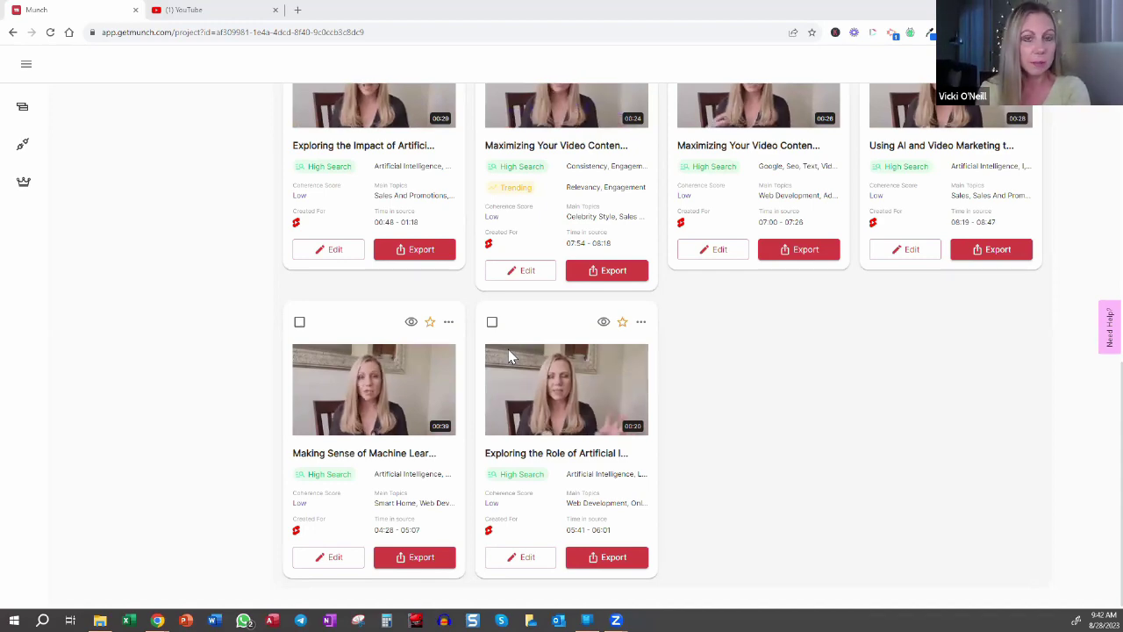
{"action": "scroll", "coordinate": [712, 374], "scroll_direction": "up", "scroll_amount": 4}
{"action": "scroll", "coordinate": [712, 375], "scroll_direction": "up", "scroll_amount": 2}
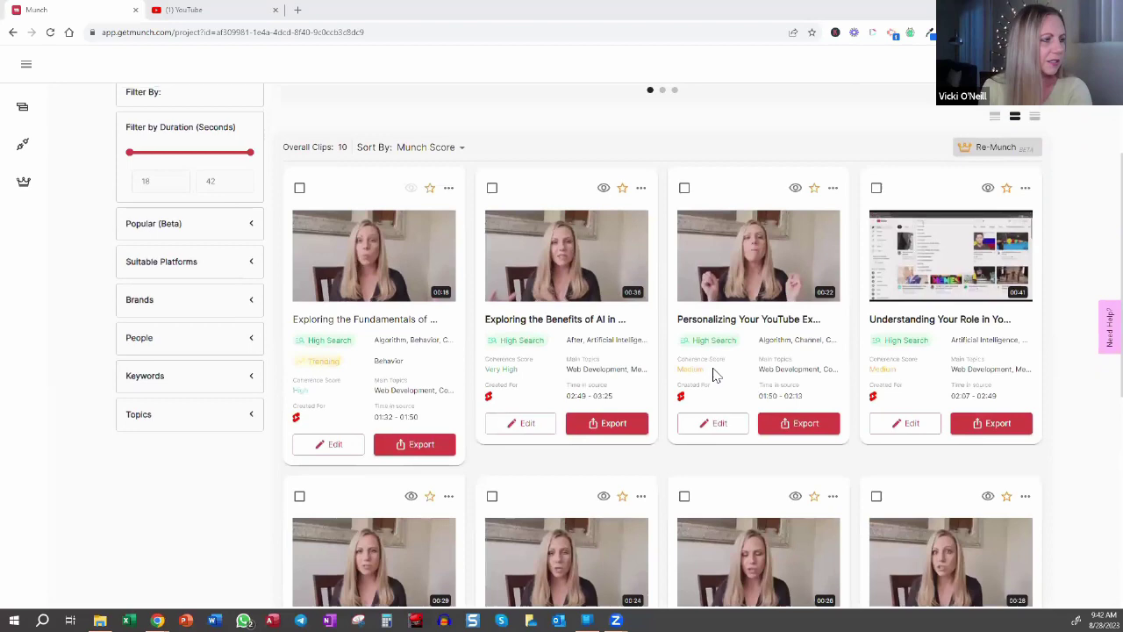
{"action": "scroll", "coordinate": [527, 214], "scroll_direction": "down", "scroll_amount": 1}
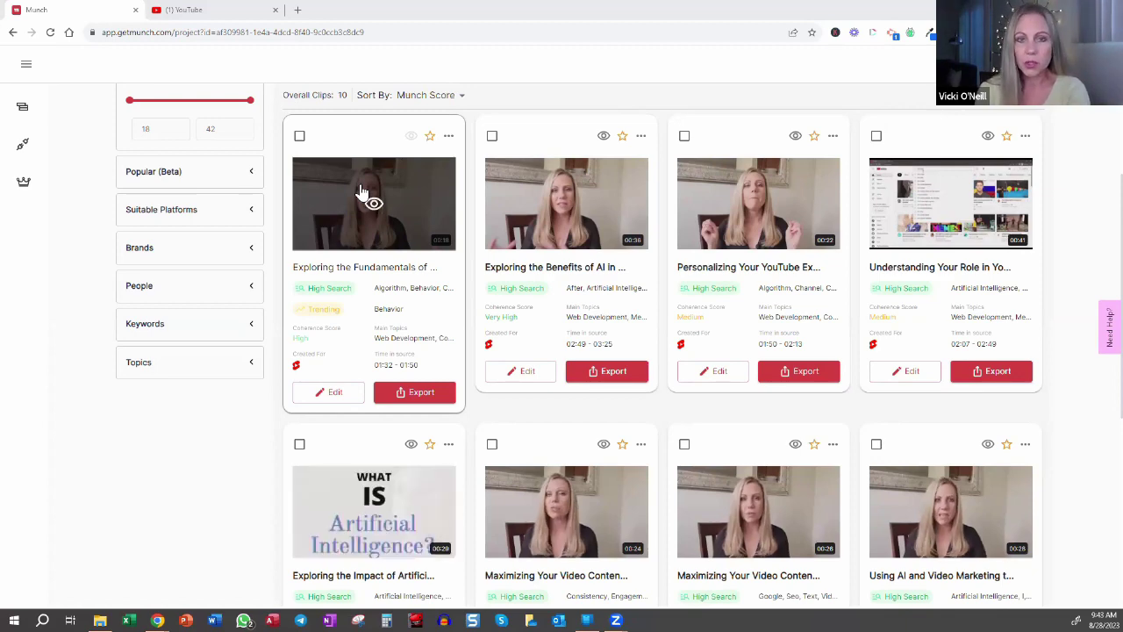
Step: Filter the project to the 6 clips containing Artificial Intelligence
{"action": "scroll", "coordinate": [361, 191], "scroll_direction": "up", "scroll_amount": 2}
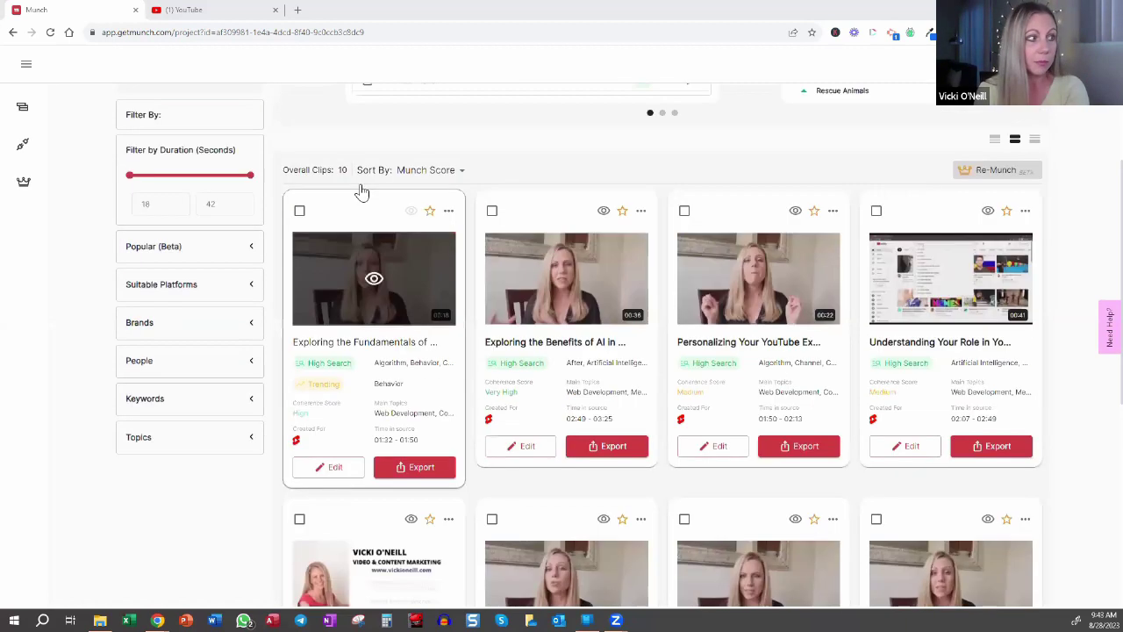
{"action": "scroll", "coordinate": [362, 191], "scroll_direction": "up", "scroll_amount": 1}
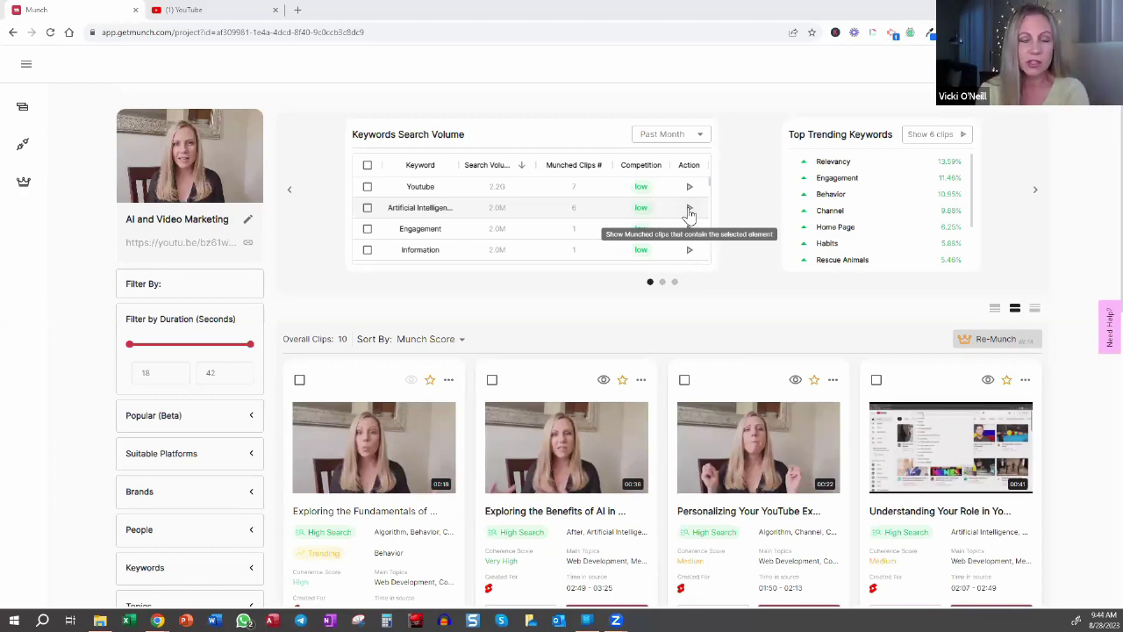
{"action": "left_click", "coordinate": [690, 210]}
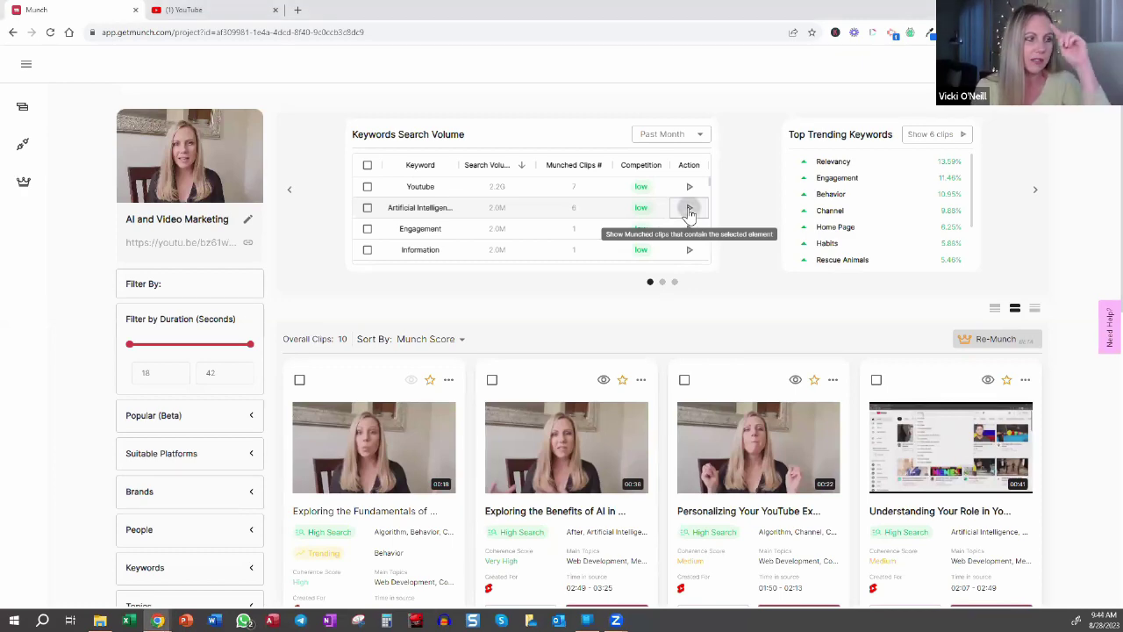
Step: Page the trends carousel to trending brands, people, topics and down-trending keywords
{"action": "scroll", "coordinate": [690, 213], "scroll_direction": "down", "scroll_amount": 3}
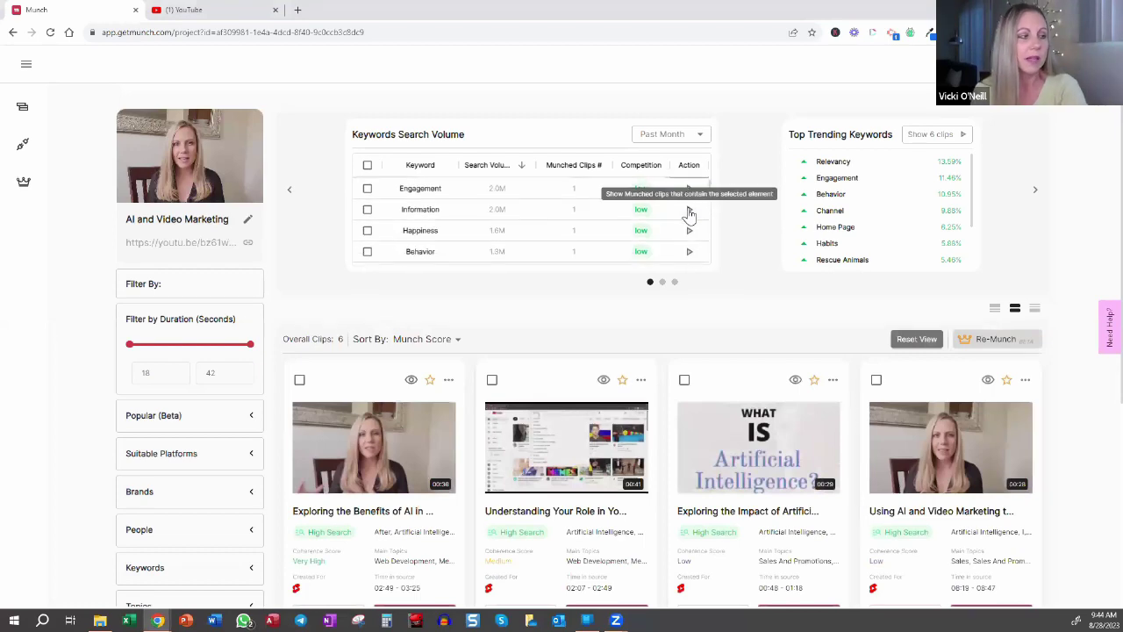
{"action": "scroll", "coordinate": [738, 333], "scroll_direction": "down", "scroll_amount": 4}
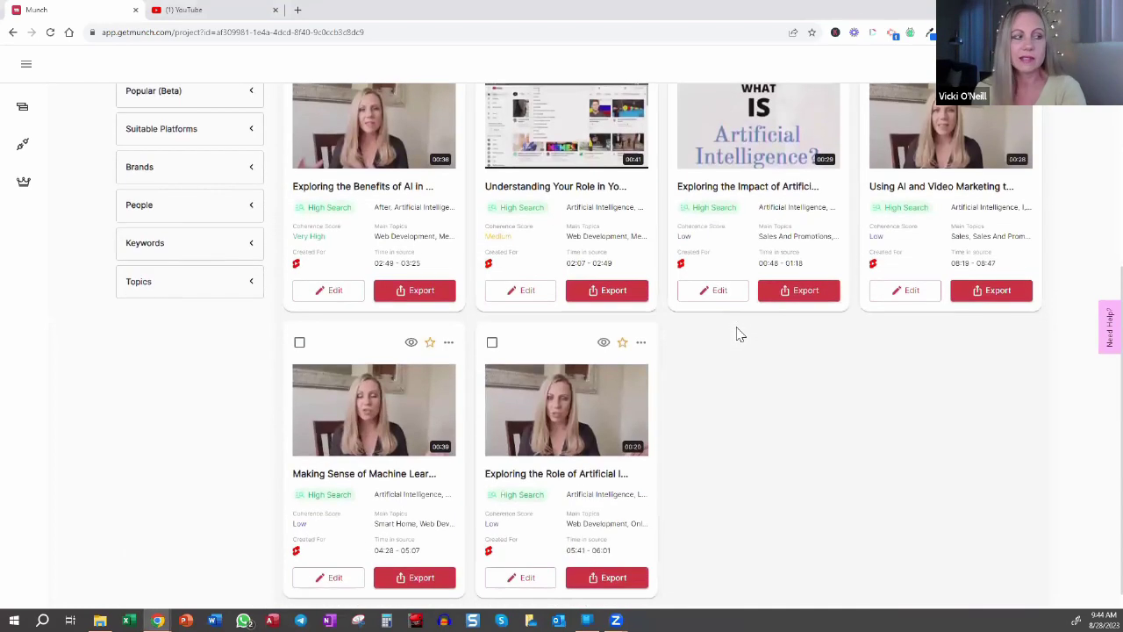
{"action": "scroll", "coordinate": [737, 333], "scroll_direction": "up", "scroll_amount": 4}
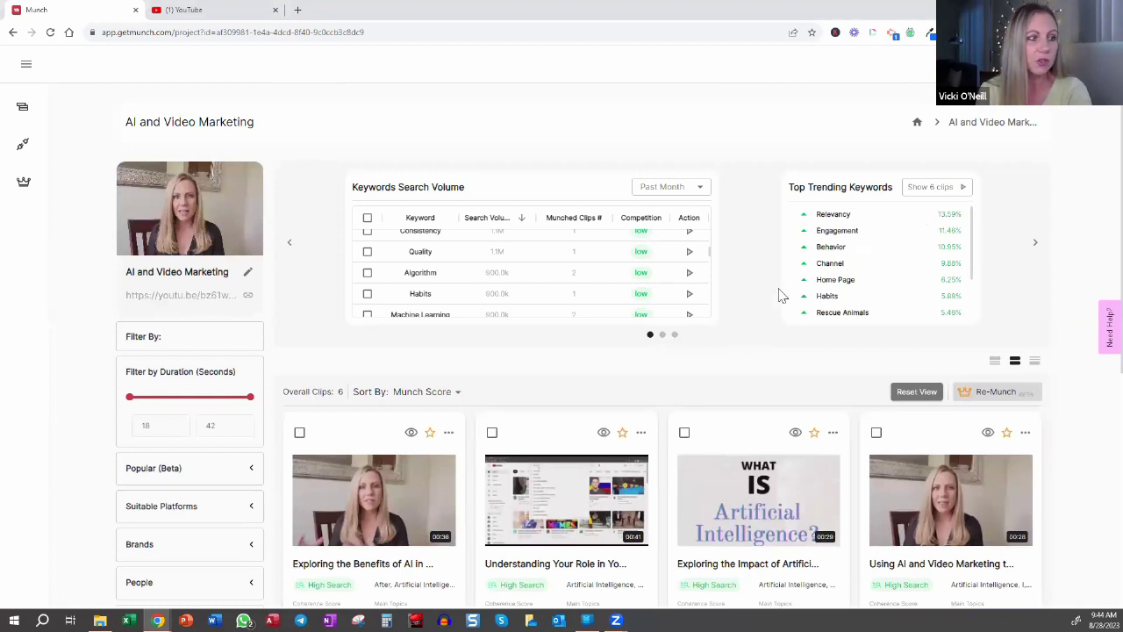
{"action": "left_click", "coordinate": [663, 336]}
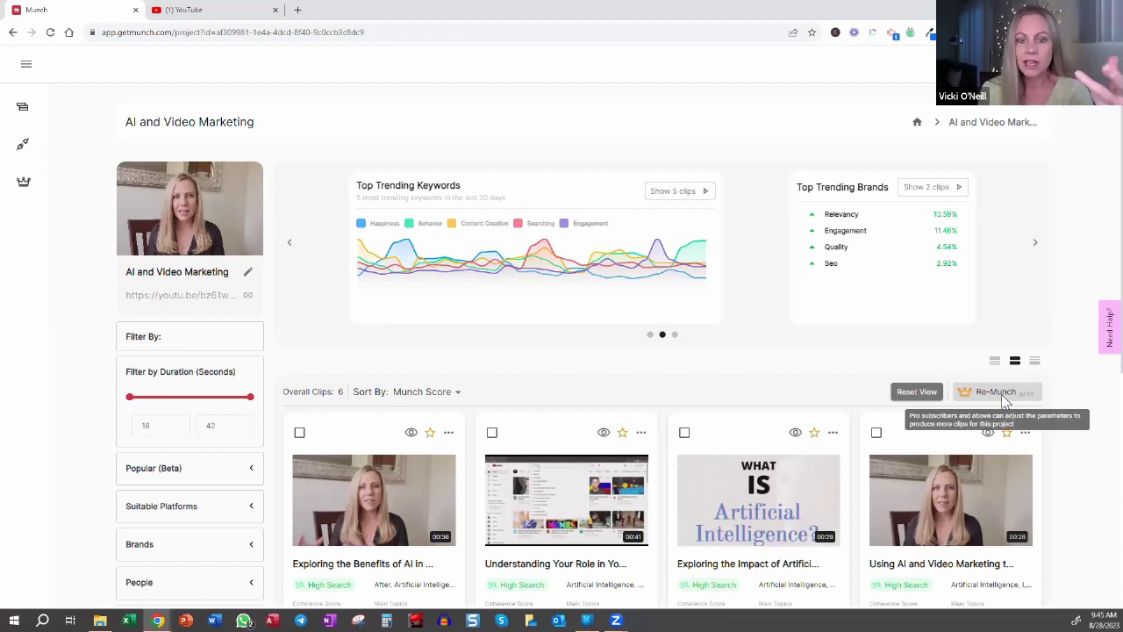
{"action": "left_click", "coordinate": [675, 334]}
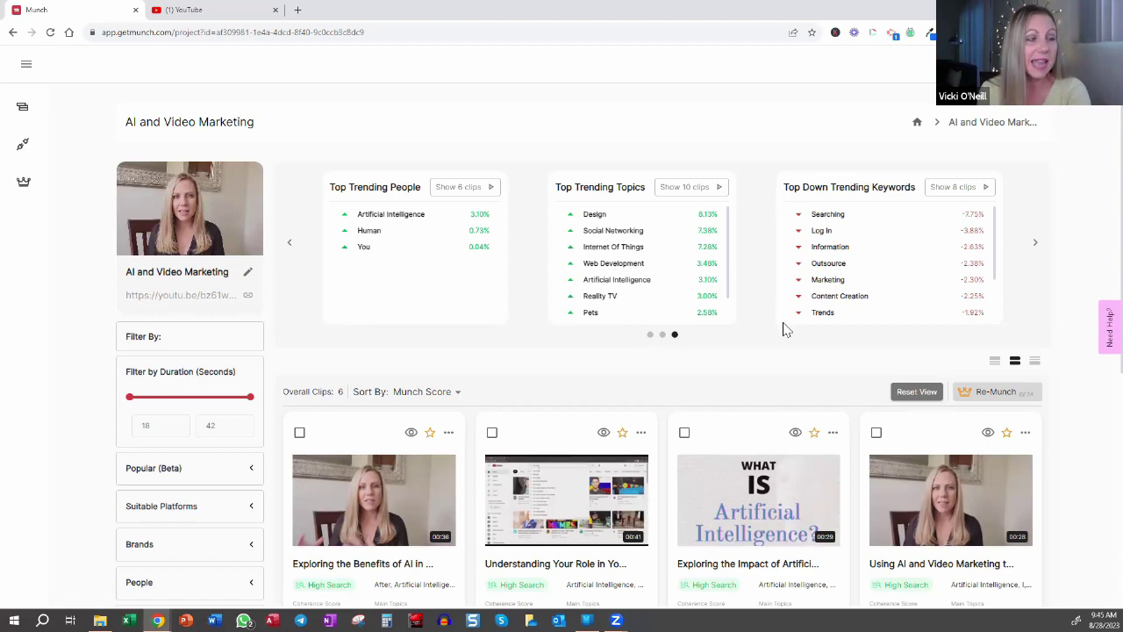
Step: Reset the view to list all 10 clips and scroll through the full clip grid
{"action": "scroll", "coordinate": [742, 351], "scroll_direction": "down", "scroll_amount": 3}
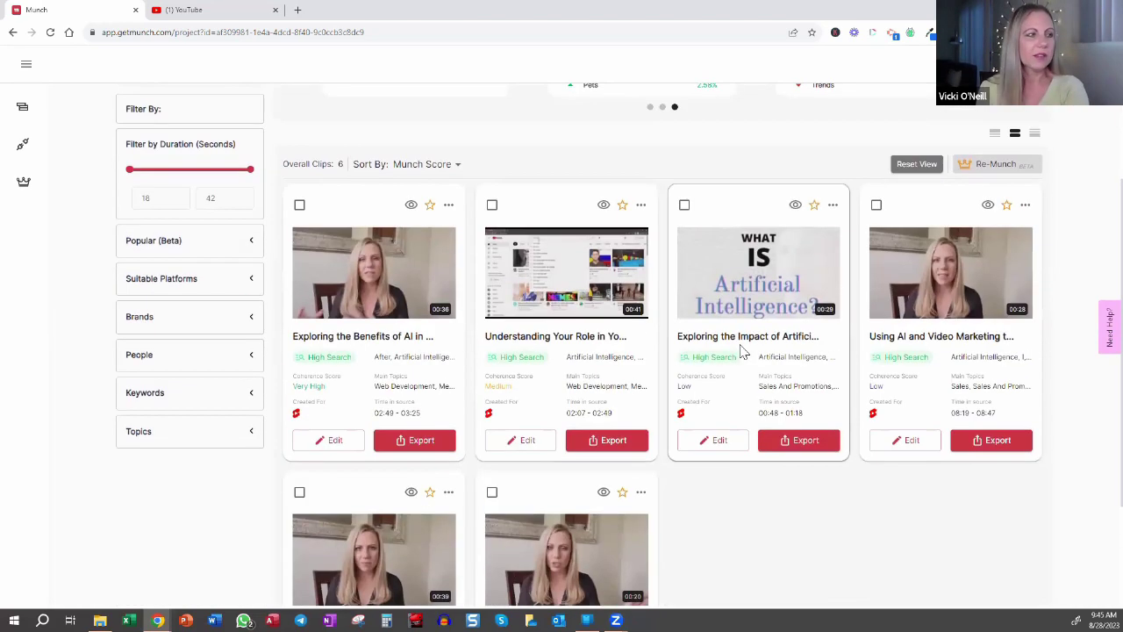
{"action": "scroll", "coordinate": [742, 316], "scroll_direction": "up", "scroll_amount": 3}
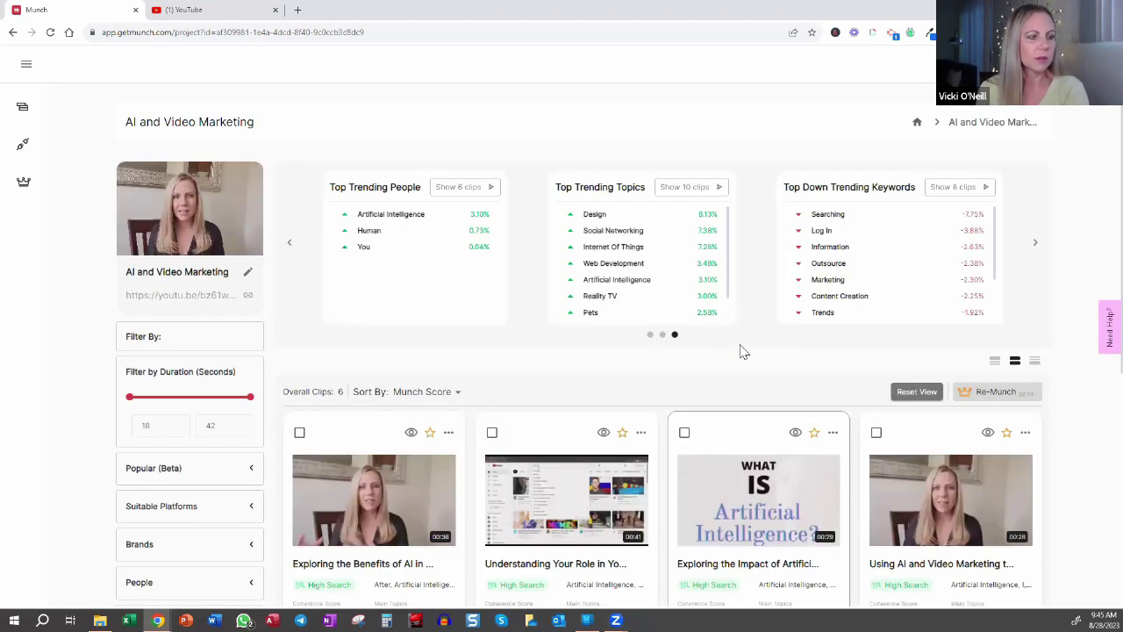
{"action": "left_click", "coordinate": [918, 395]}
{"action": "scroll", "coordinate": [815, 371], "scroll_direction": "down", "scroll_amount": 5}
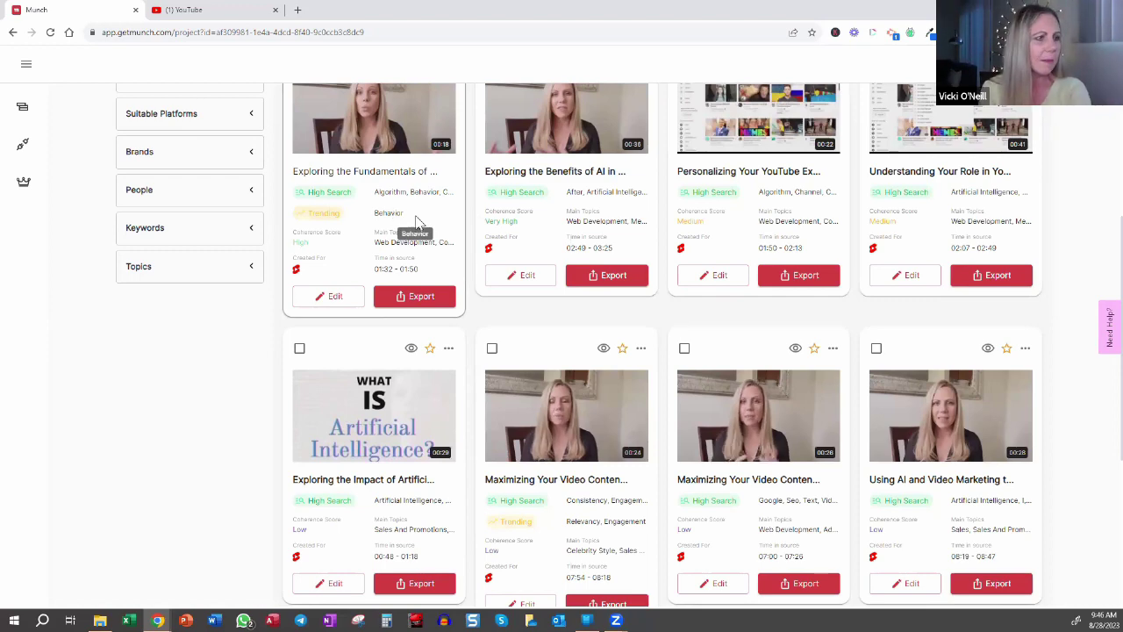
{"action": "scroll", "coordinate": [489, 253], "scroll_direction": "down", "scroll_amount": 1}
{"action": "scroll", "coordinate": [489, 253], "scroll_direction": "down", "scroll_amount": 2}
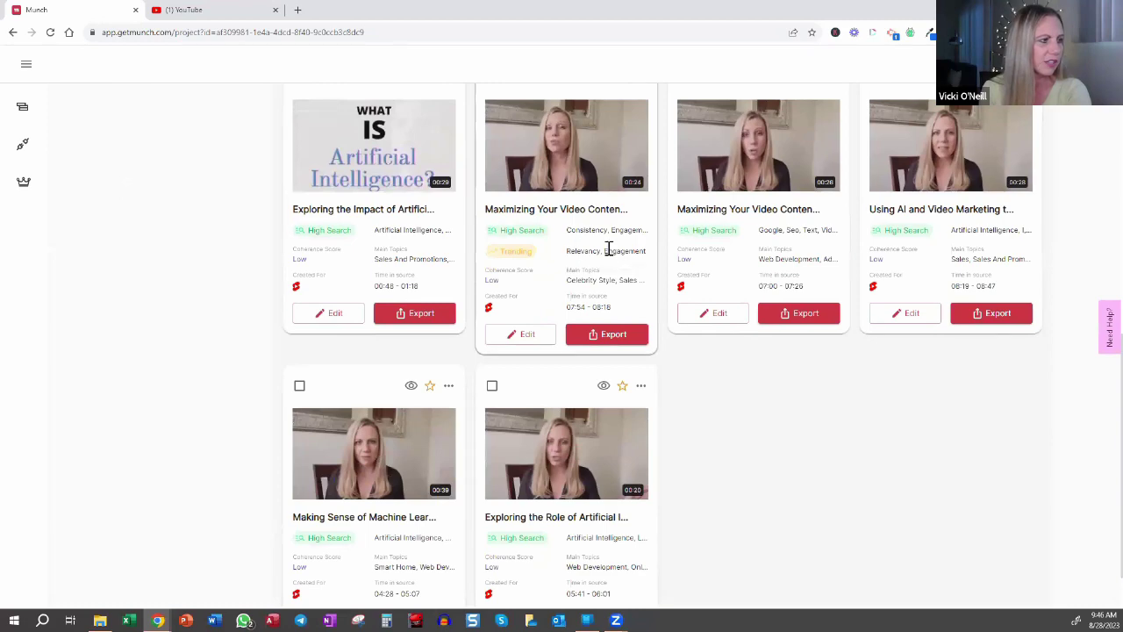
{"action": "scroll", "coordinate": [568, 252], "scroll_direction": "down", "scroll_amount": 1}
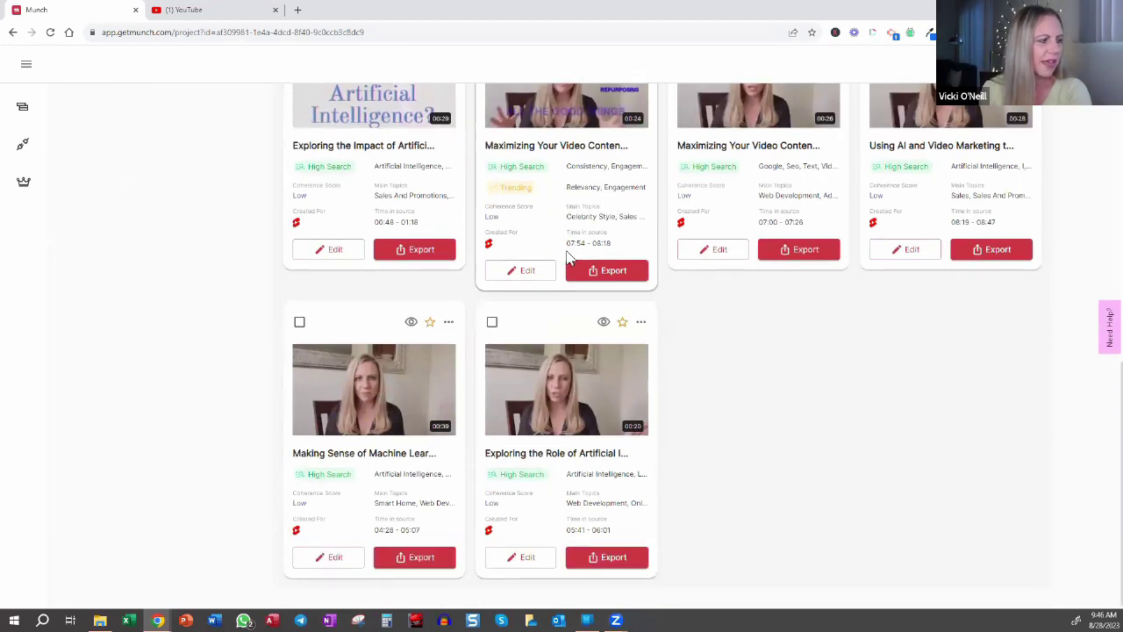
{"action": "scroll", "coordinate": [569, 256], "scroll_direction": "up", "scroll_amount": 5}
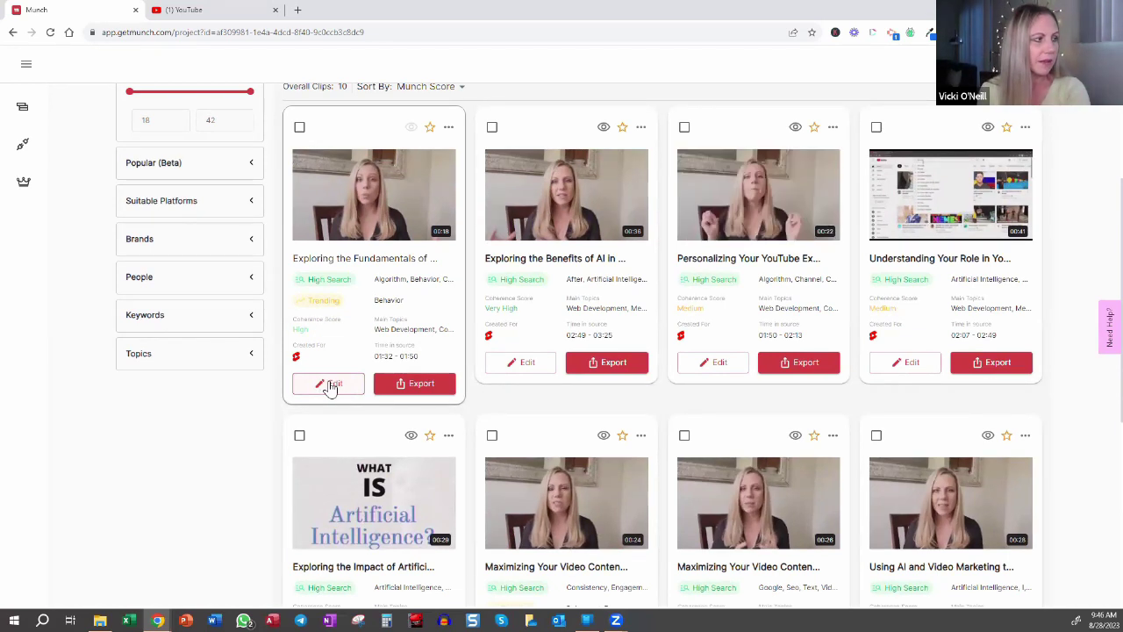
Step: Open the 'Exploring the Fundamentals of Machine Learning' clip in the editor
{"action": "mouse_move", "coordinate": [349, 219]}
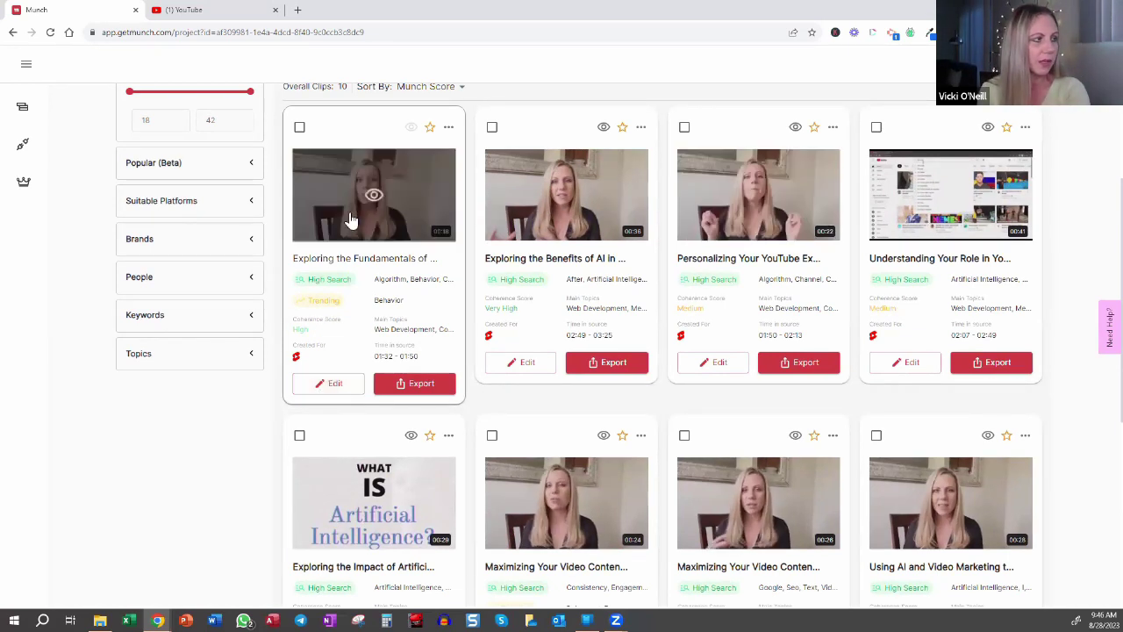
{"action": "left_click", "coordinate": [328, 383]}
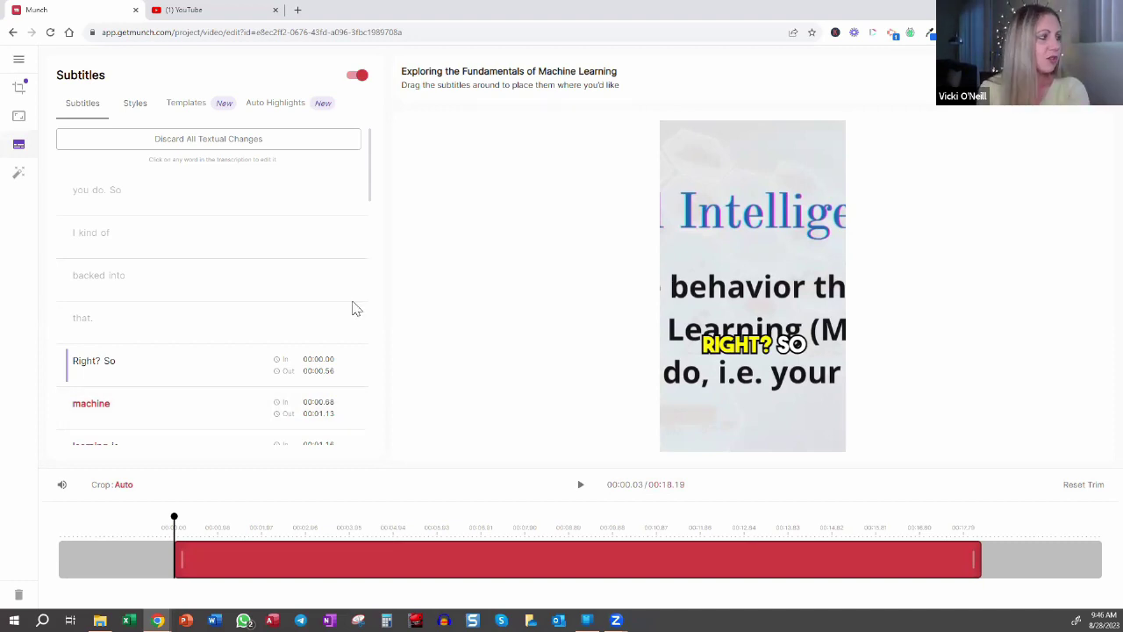
{"action": "scroll", "coordinate": [320, 327], "scroll_direction": "down", "scroll_amount": 2}
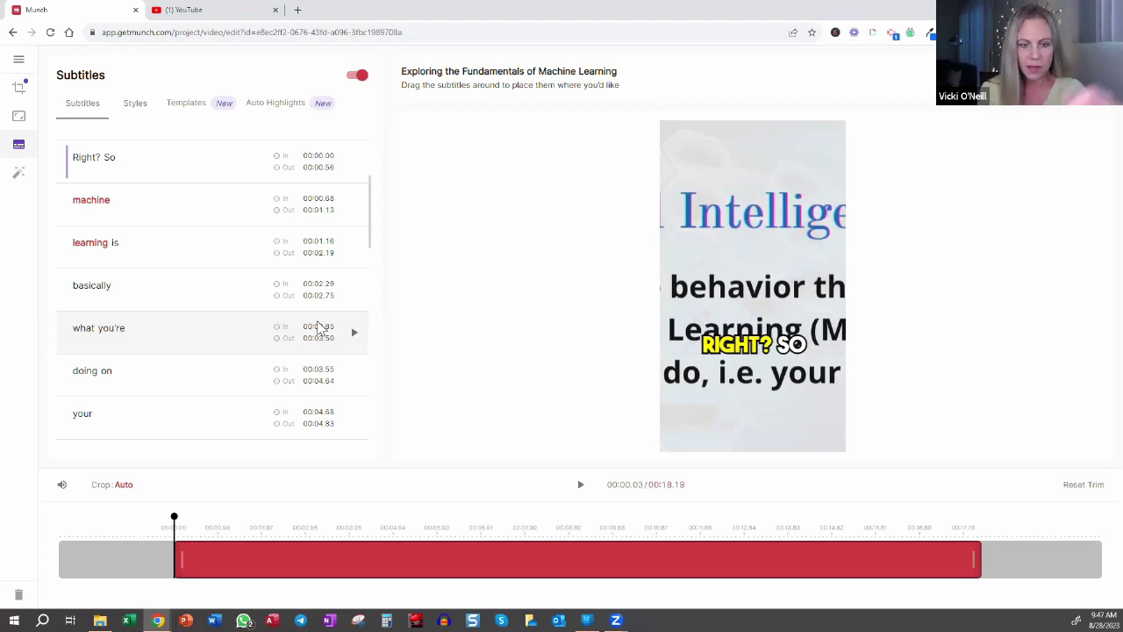
{"action": "scroll", "coordinate": [321, 328], "scroll_direction": "down", "scroll_amount": 2}
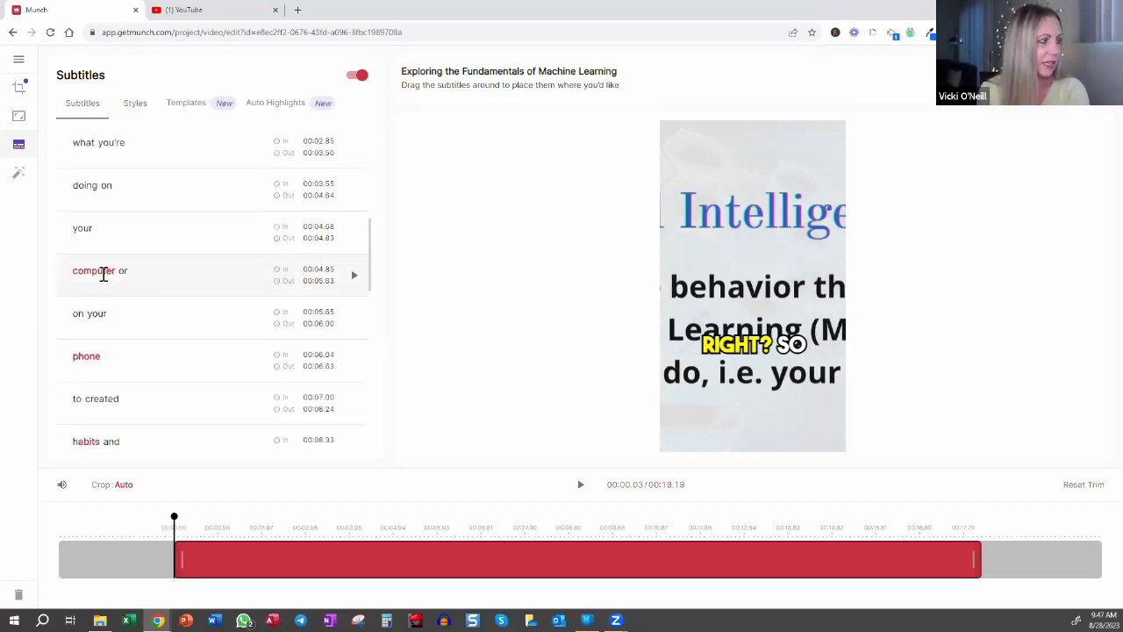
Step: Edit the subtitle word 'your' so it reads 'you're'
{"action": "left_click", "coordinate": [102, 274]}
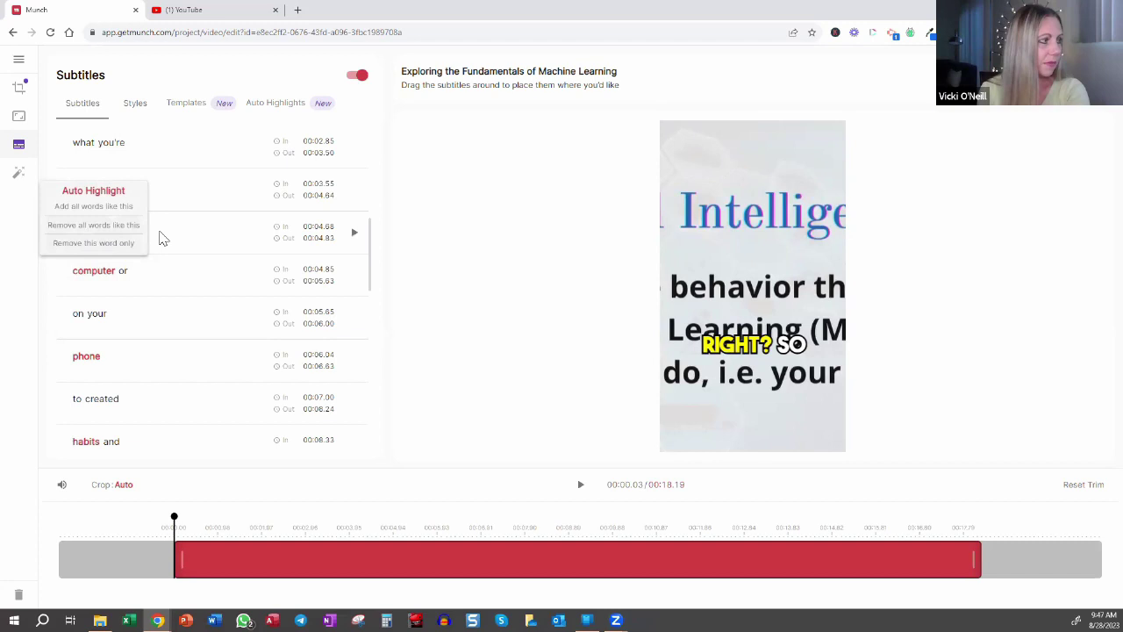
{"action": "left_click", "coordinate": [162, 238]}
{"action": "left_click", "coordinate": [85, 231]}
{"action": "left_click", "coordinate": [83, 229]}
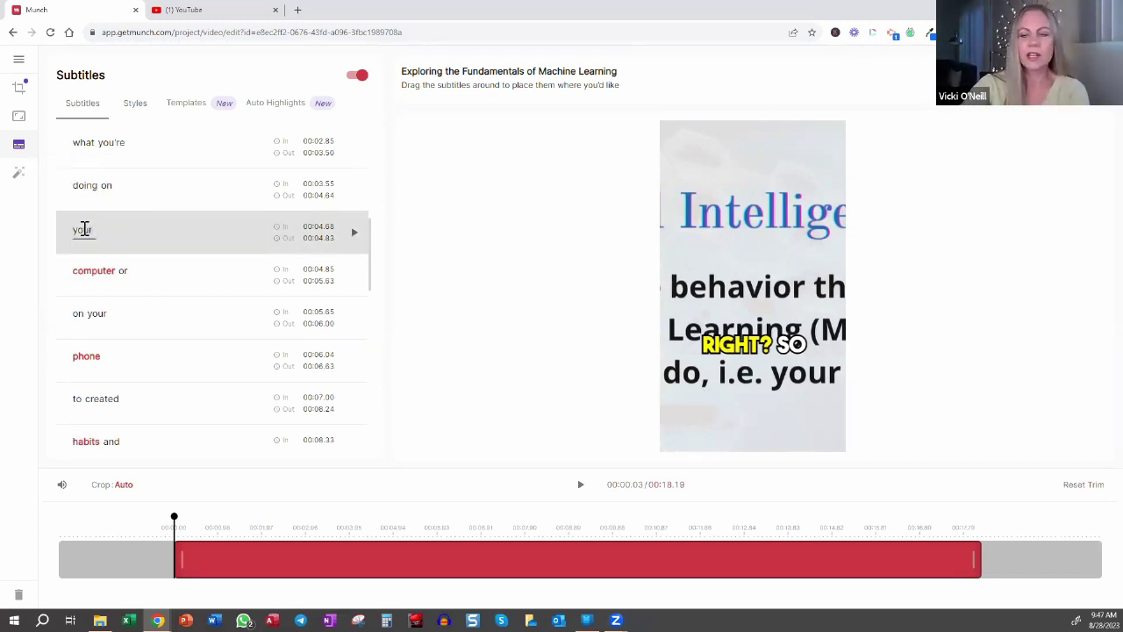
{"action": "key", "text": "BackSpace"}
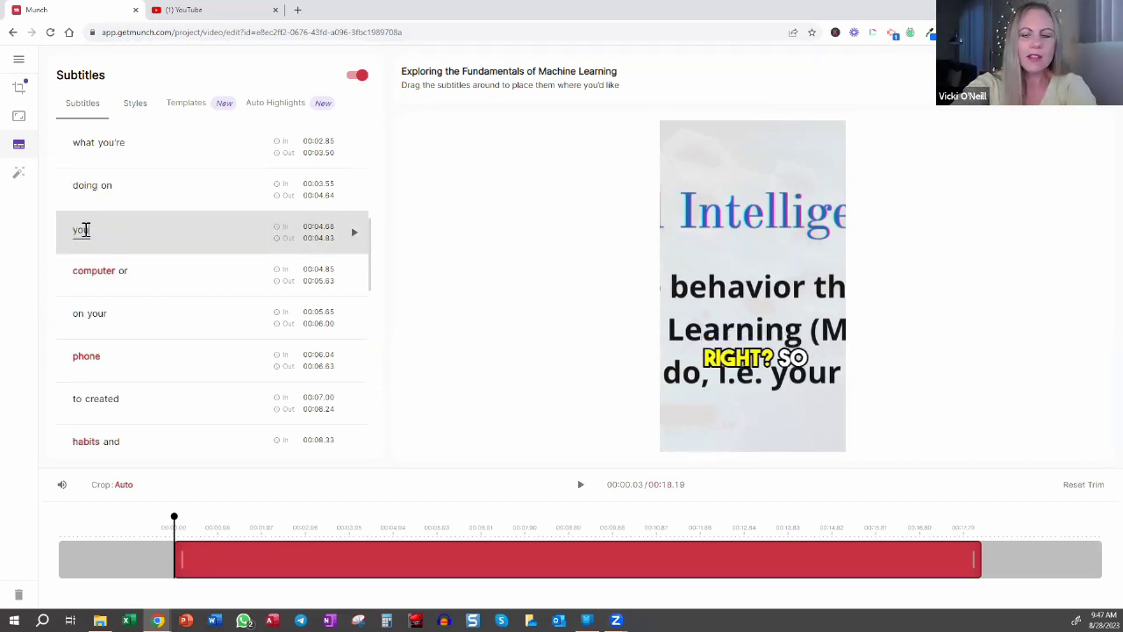
{"action": "type", "text": "'re"}
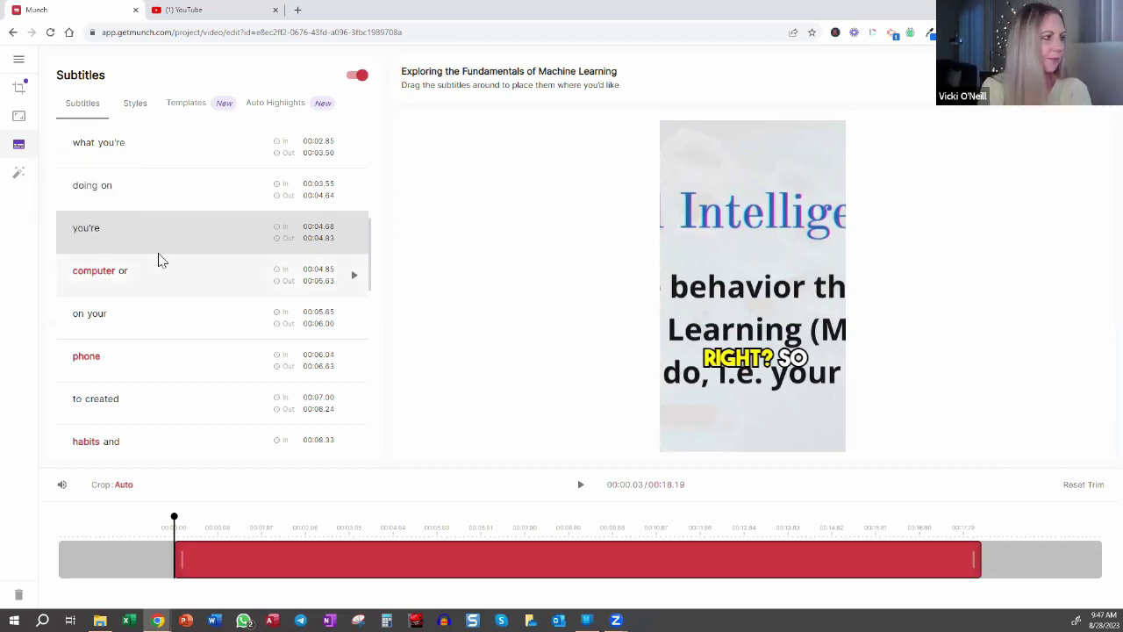
Step: Browse subtitle Styles and caption Templates, then show the Auto Highlights settings and highlighted words
{"action": "left_click", "coordinate": [134, 109]}
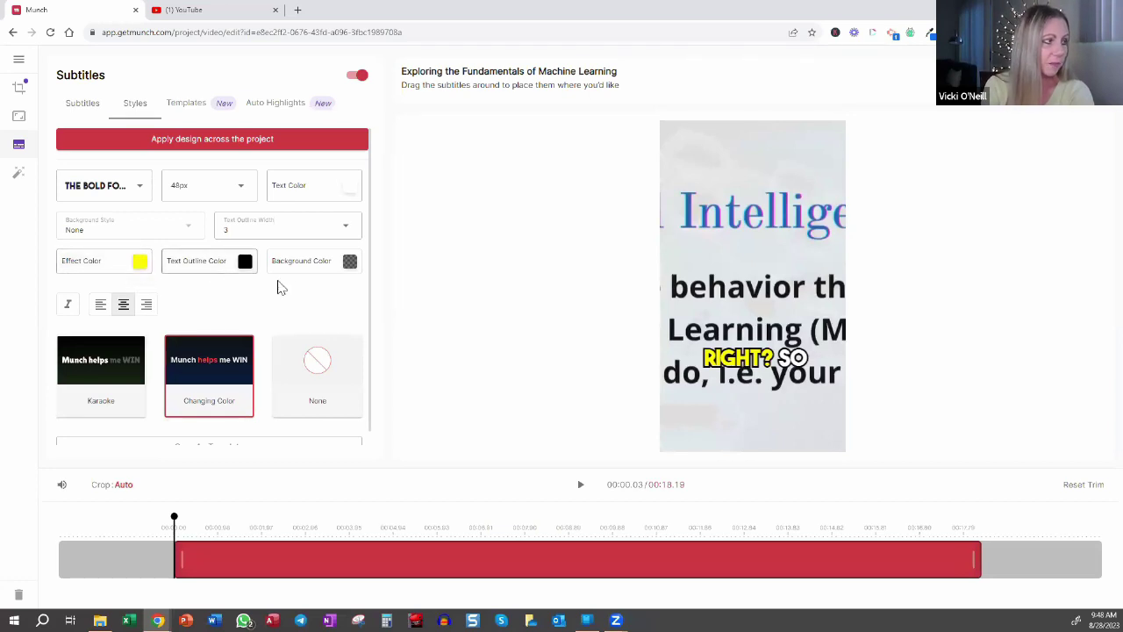
{"action": "left_click", "coordinate": [187, 103]}
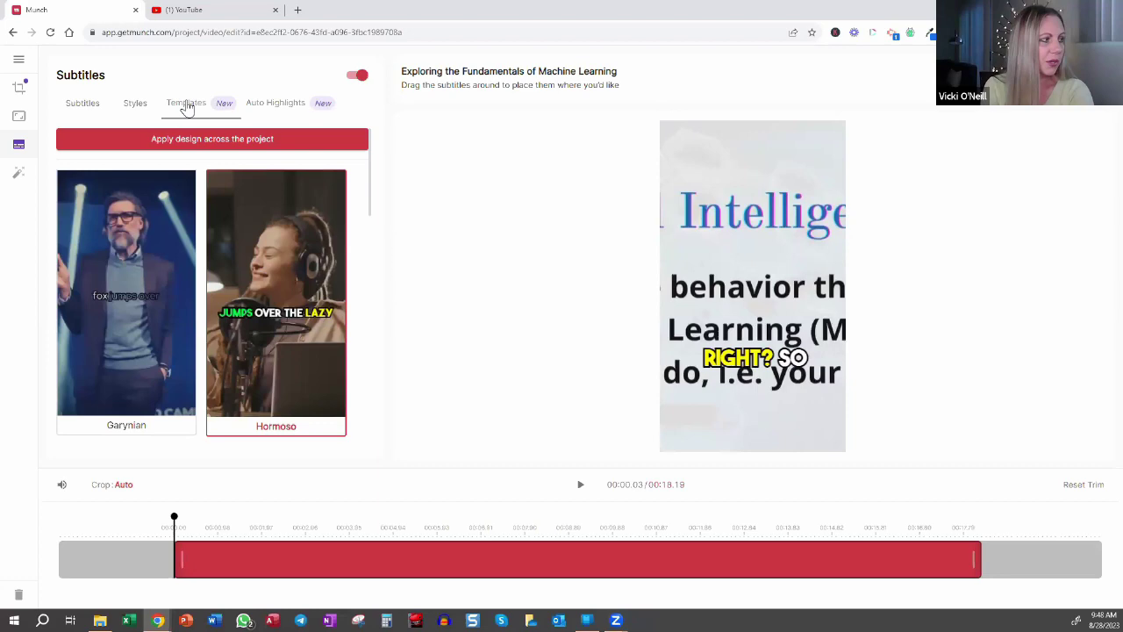
{"action": "scroll", "coordinate": [277, 266], "scroll_direction": "down", "scroll_amount": 6}
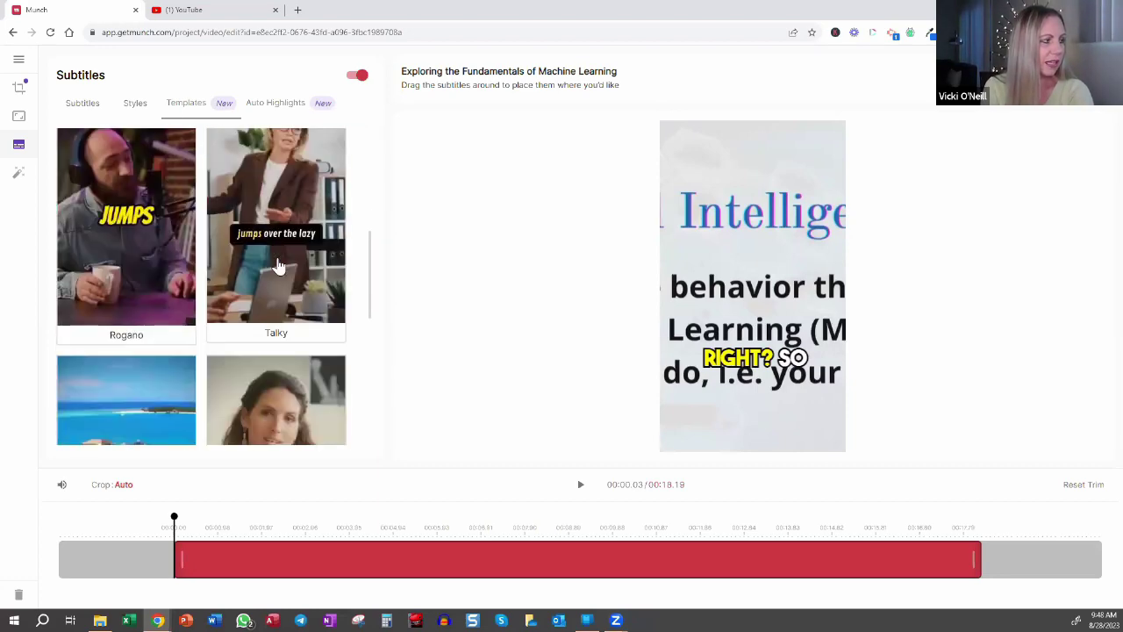
{"action": "scroll", "coordinate": [278, 263], "scroll_direction": "down", "scroll_amount": 3}
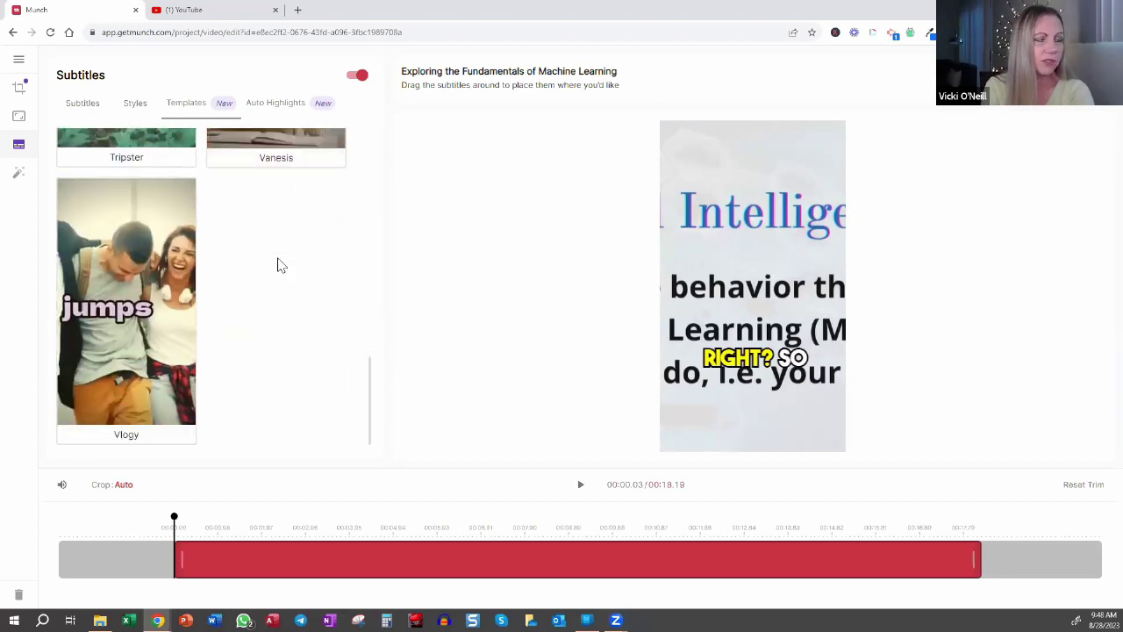
{"action": "scroll", "coordinate": [277, 263], "scroll_direction": "up", "scroll_amount": 6}
{"action": "scroll", "coordinate": [277, 266], "scroll_direction": "up", "scroll_amount": 3}
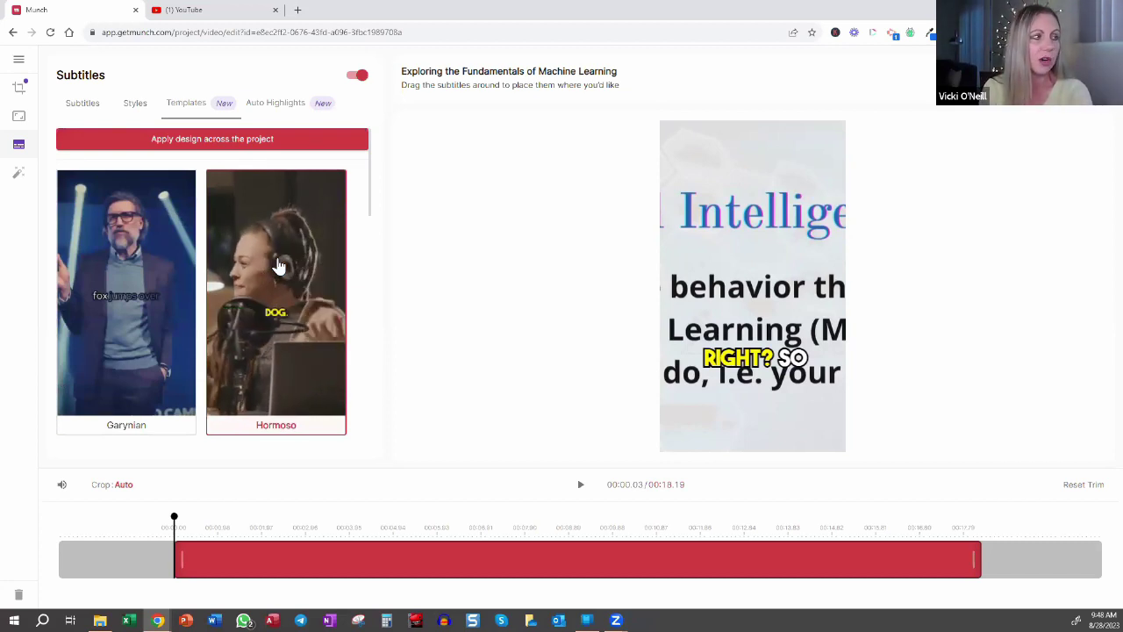
{"action": "left_click", "coordinate": [272, 110]}
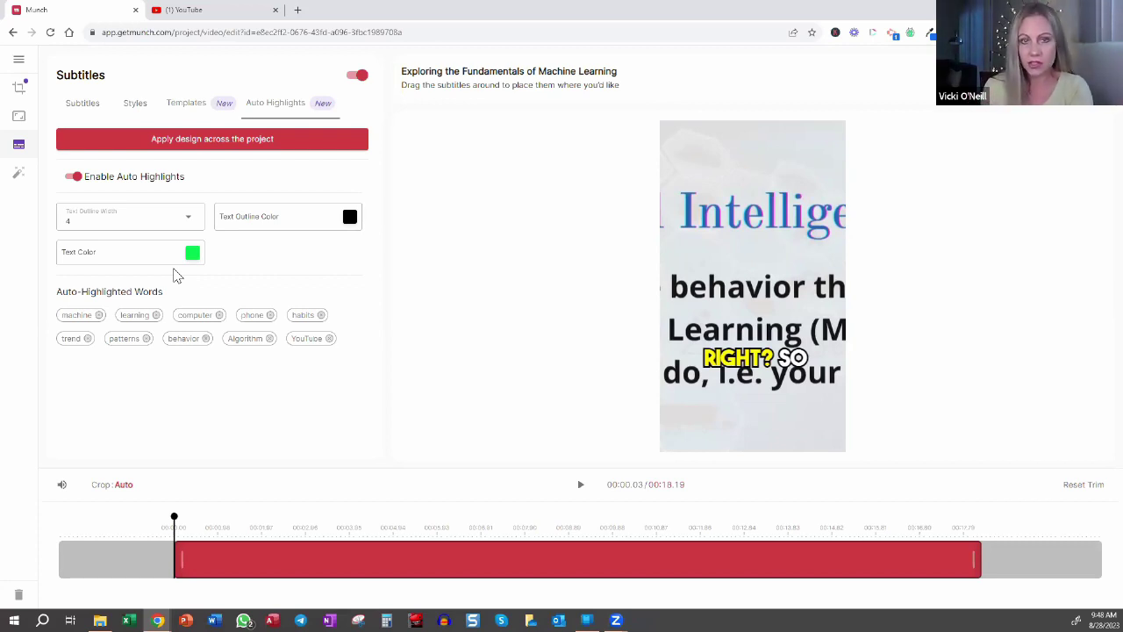
Step: Preview the clip, then trim its start so the length drops from 00:18.19 to 00:17.87
{"action": "left_click", "coordinate": [720, 387]}
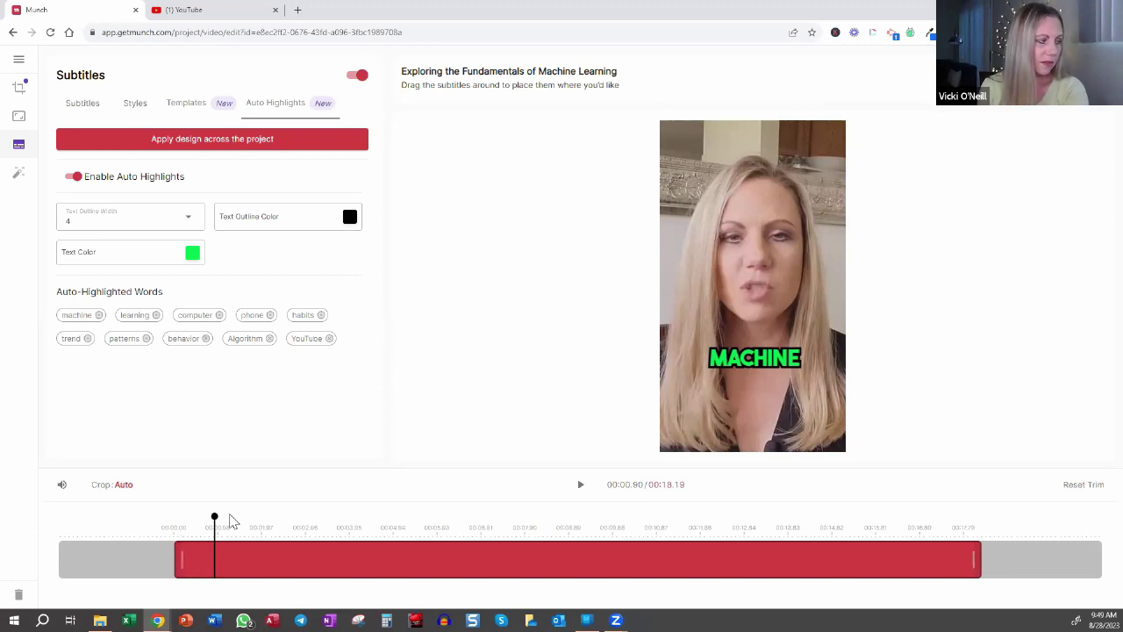
{"action": "left_click", "coordinate": [193, 527]}
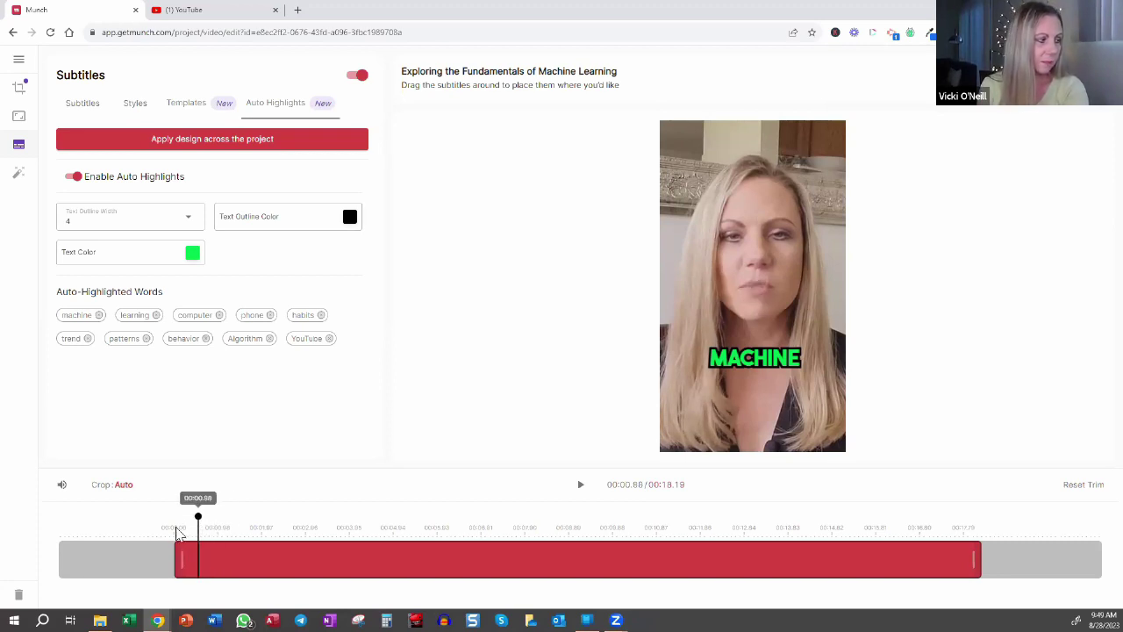
{"action": "left_click_drag", "start_coordinate": [171, 559], "coordinate": [181, 559]}
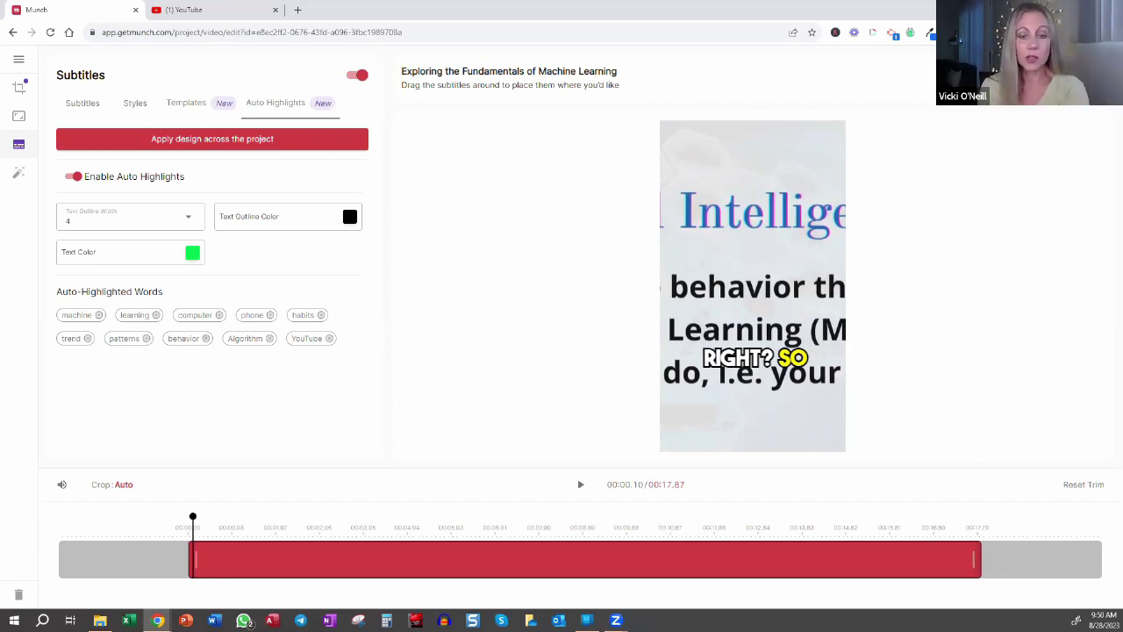
Step: Review the clip's Export options (Remove Watermark, Youtube Short, Download), then return to the project's clip grid
{"action": "left_click", "coordinate": [1053, 74]}
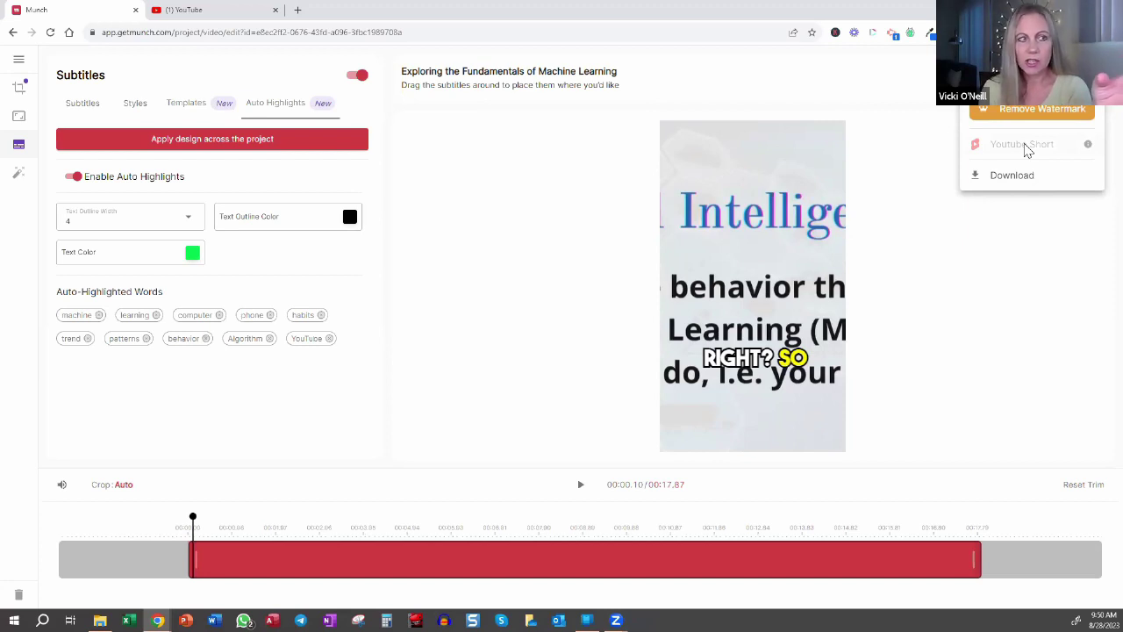
{"action": "mouse_move", "coordinate": [1088, 147]}
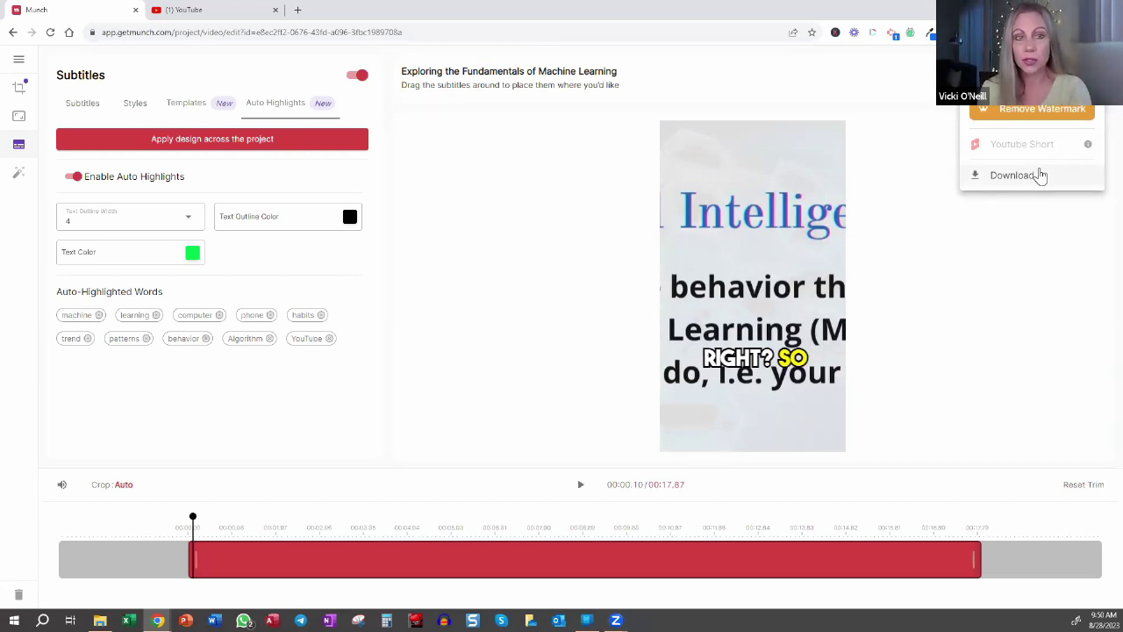
{"action": "left_click", "coordinate": [968, 226]}
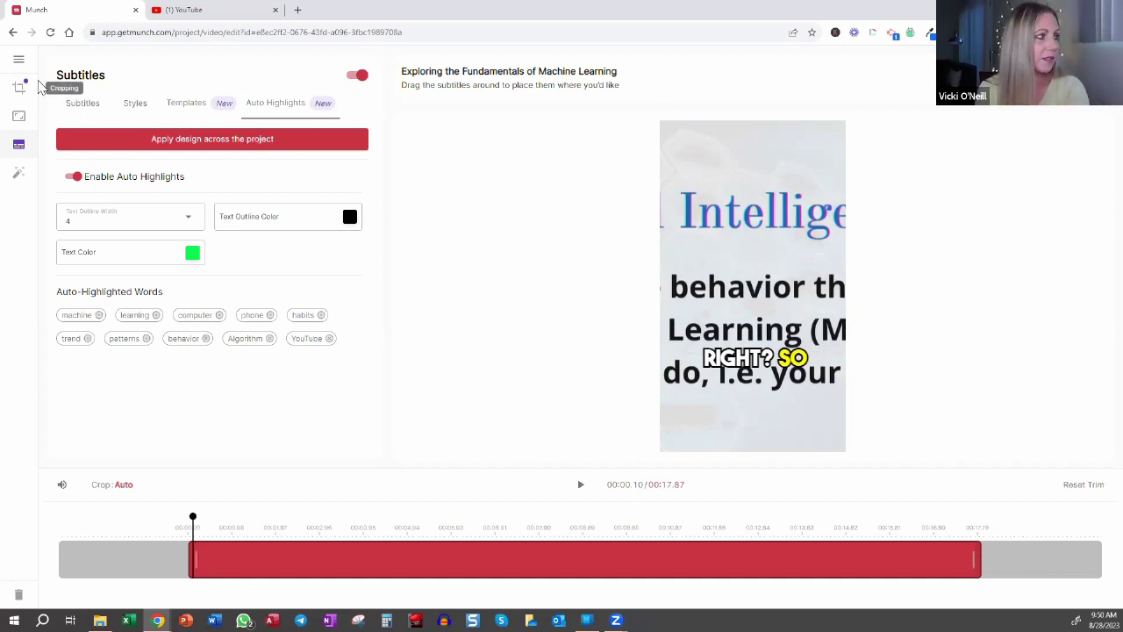
{"action": "left_click", "coordinate": [12, 33]}
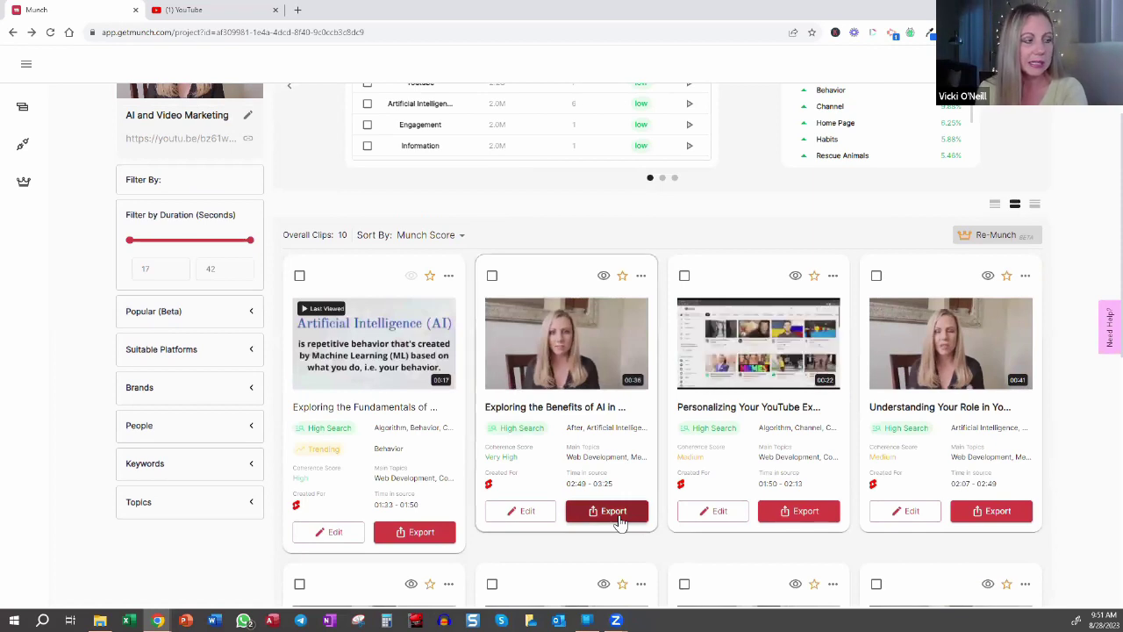
Step: Check the second clip's Export options, then go to the Integrations page from the sidebar
{"action": "left_click", "coordinate": [619, 519]}
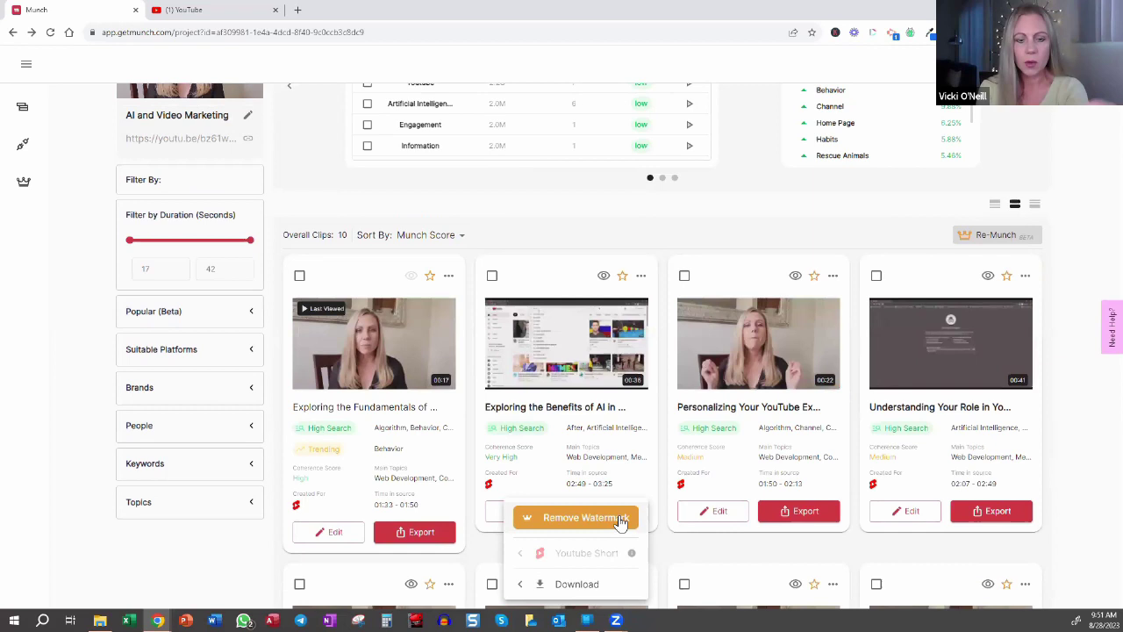
{"action": "left_click", "coordinate": [522, 231]}
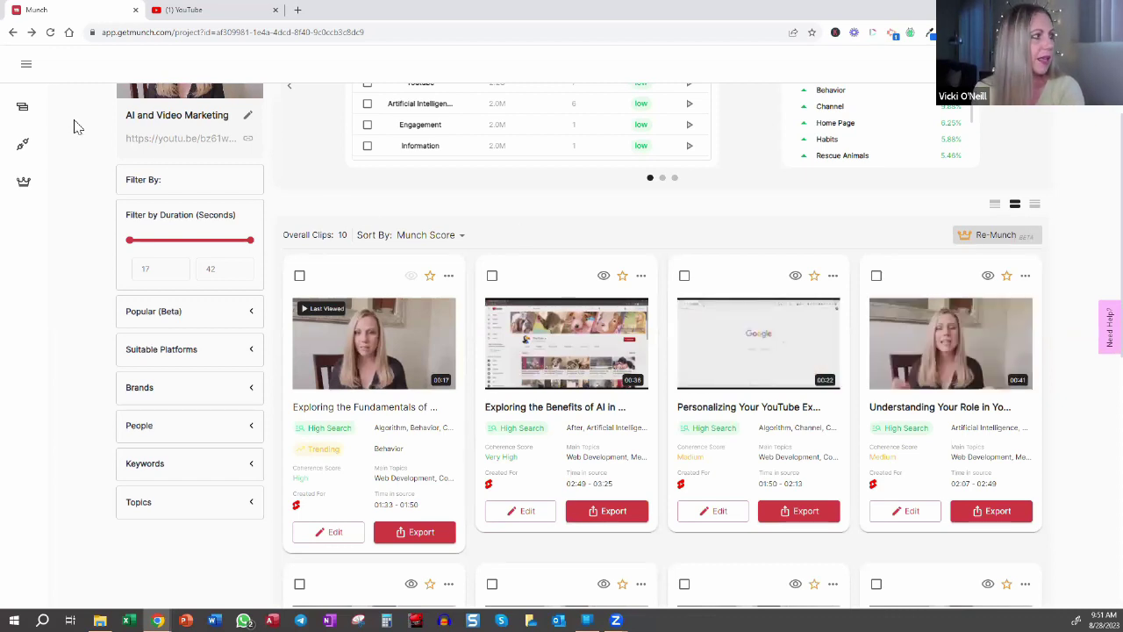
{"action": "left_click", "coordinate": [24, 148]}
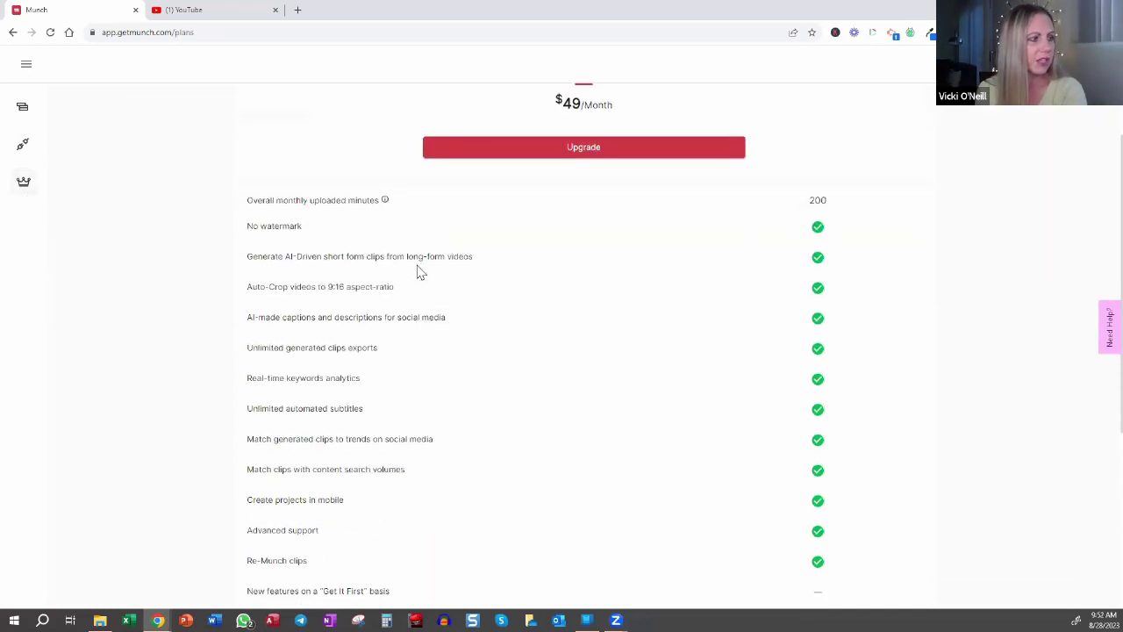
Step: Scroll through the $49/Month Pro plan's features, then go back to My Projects
{"action": "scroll", "coordinate": [418, 271], "scroll_direction": "up", "scroll_amount": 2}
{"action": "scroll", "coordinate": [419, 272], "scroll_direction": "down", "scroll_amount": 5}
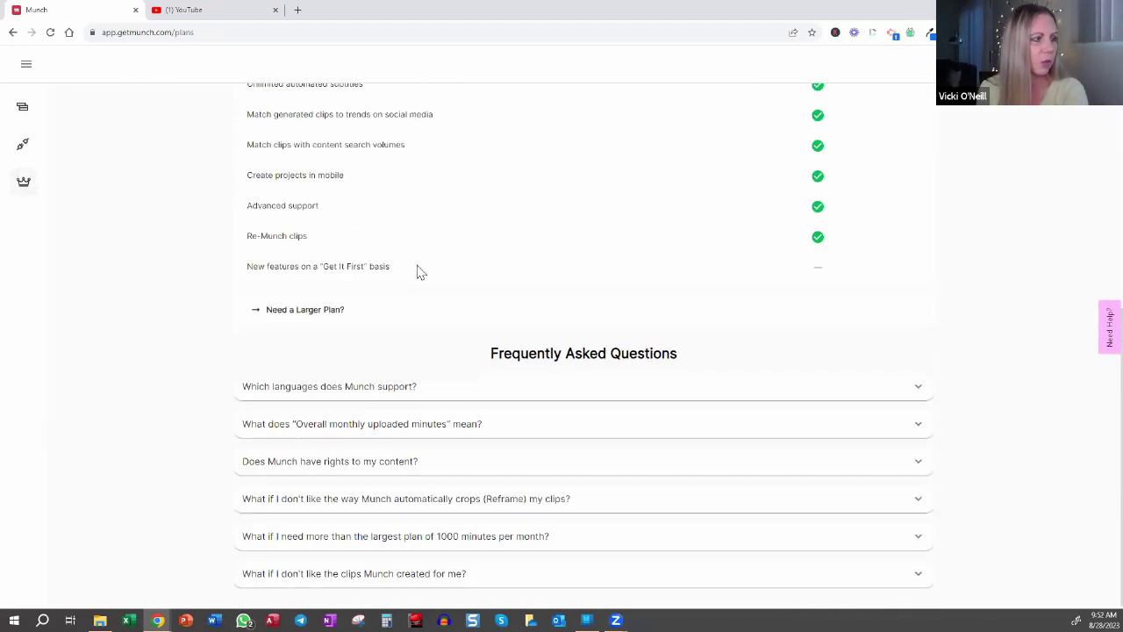
{"action": "scroll", "coordinate": [419, 271], "scroll_direction": "up", "scroll_amount": 6}
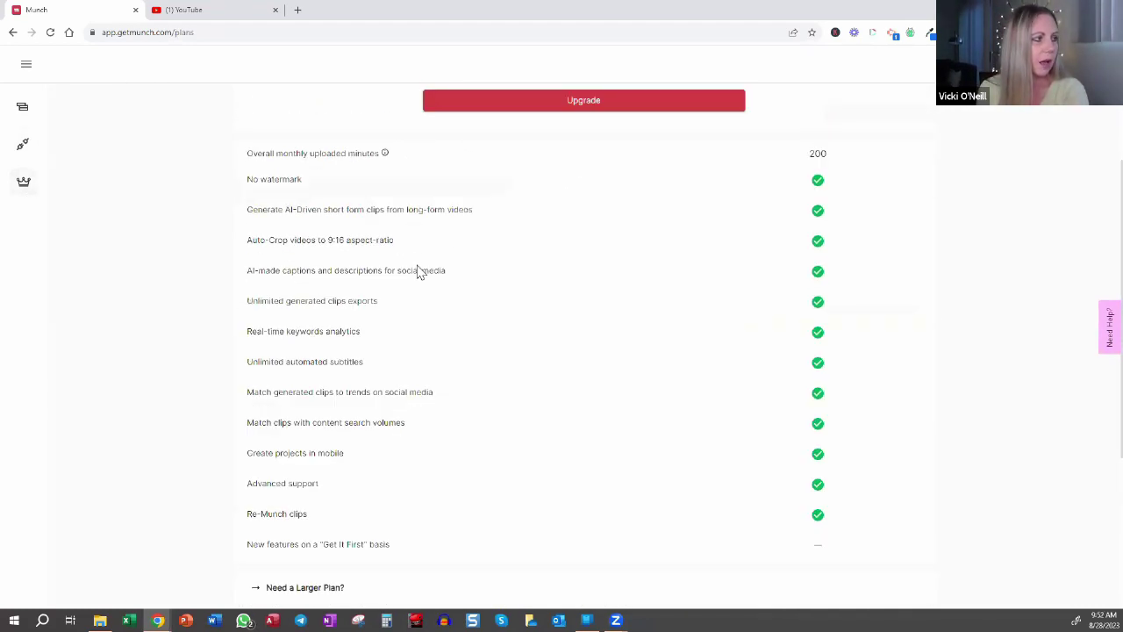
{"action": "left_click", "coordinate": [22, 108]}
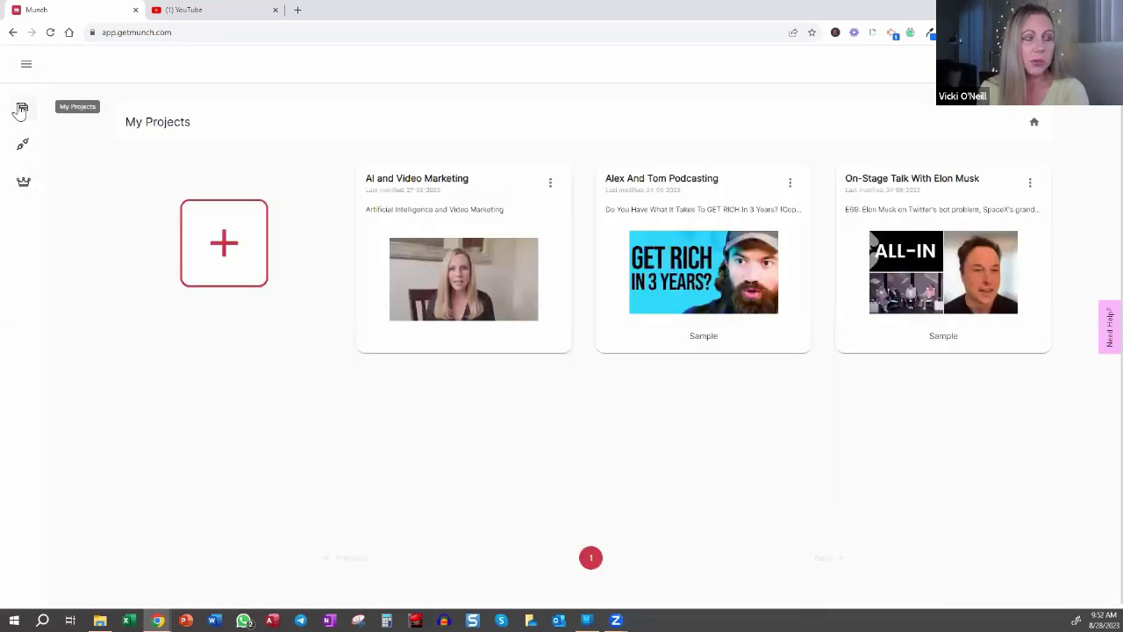